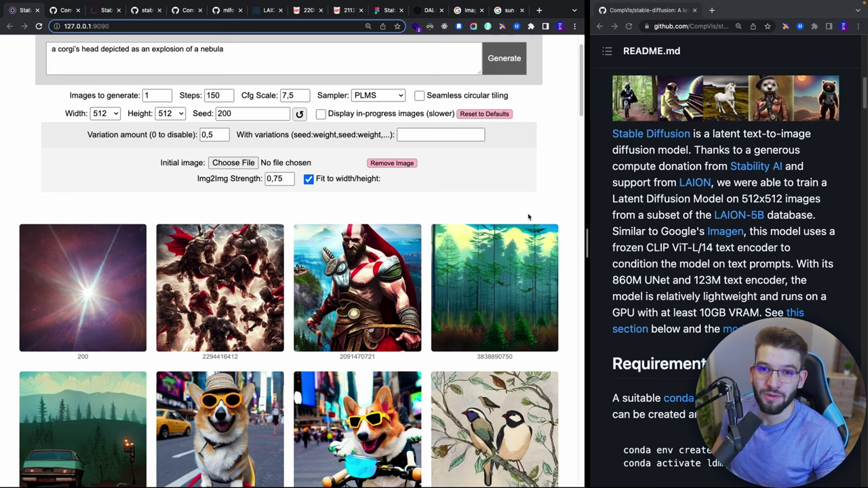
Review the prompt "a corgi's head depicted as an explosion of a nebula" and browse the gallery of generated images.
scroll(273, 59, "up", 1)
triple_click(240, 66)
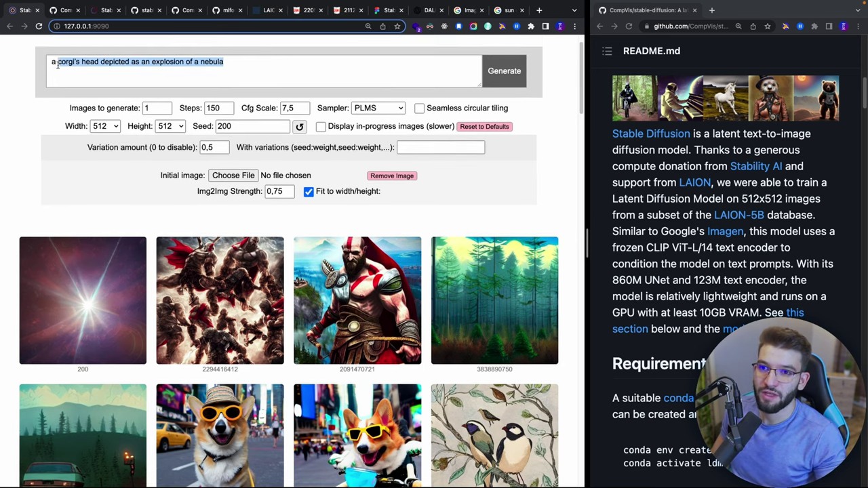
triple_click(239, 70)
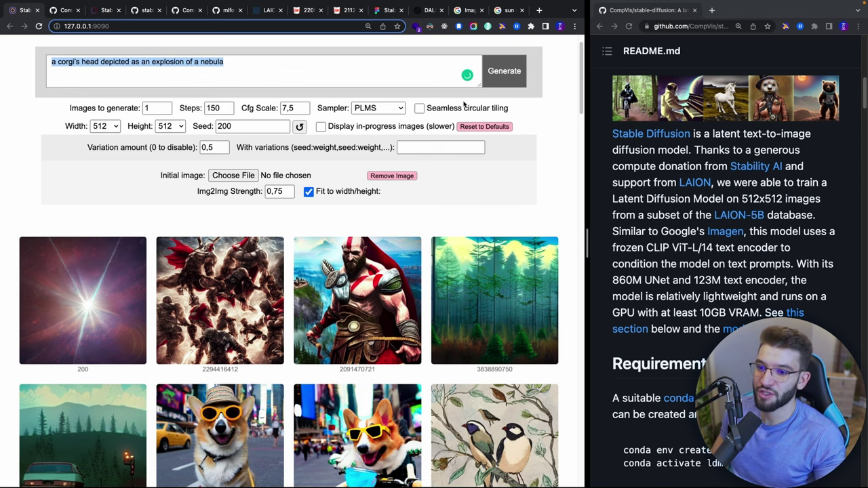
scroll(386, 174, "down", 4)
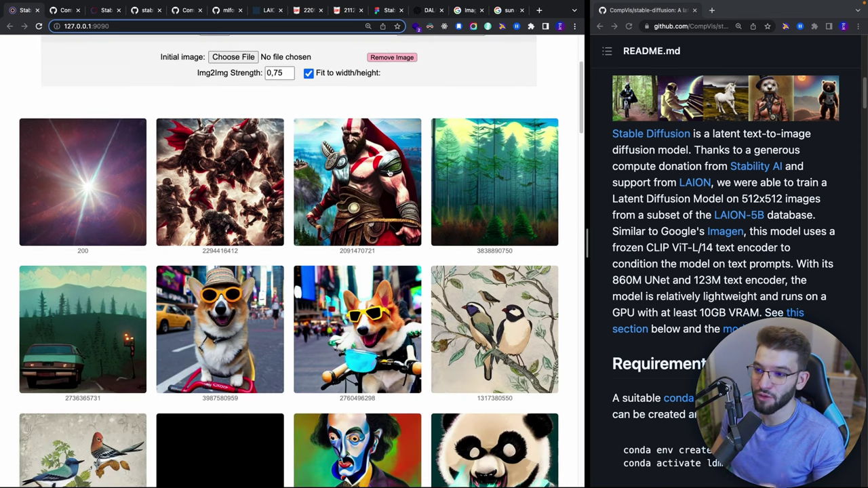
scroll(423, 178, "down", 1)
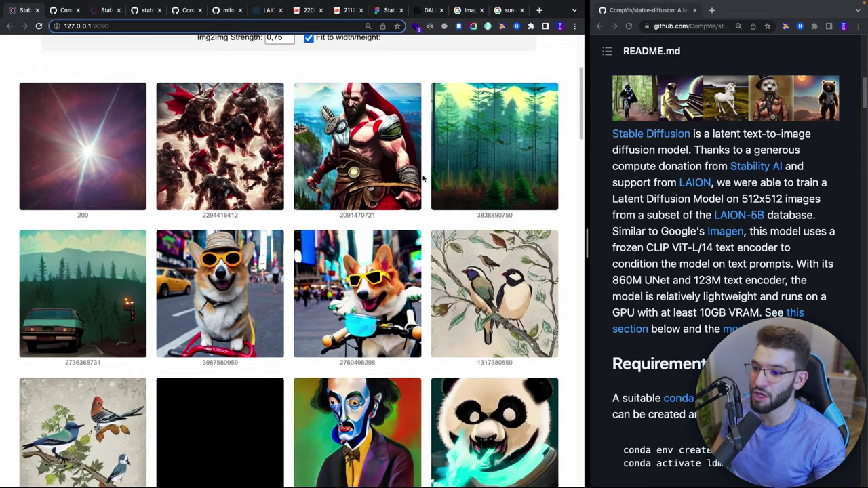
scroll(423, 177, "down", 6)
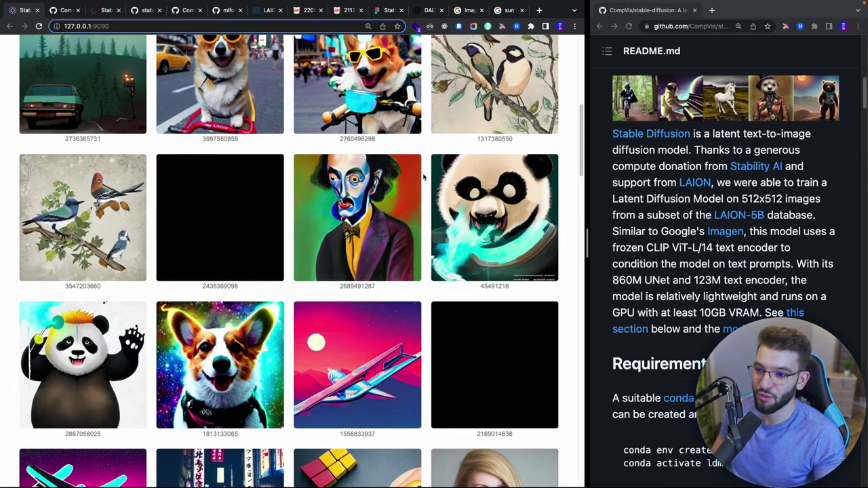
scroll(424, 178, "up", 5)
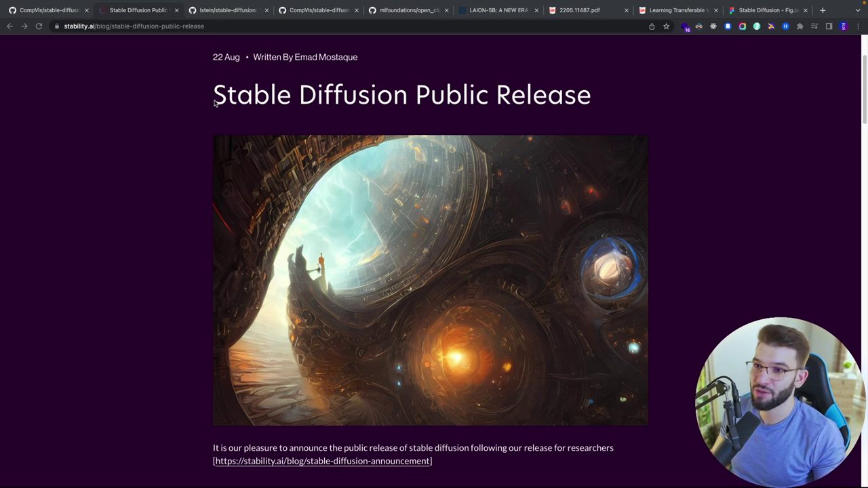
Read through the Stable Diffusion Public Release blog post, from its title past the licence and safety classifier paragraphs to the community section.
scroll(417, 133, "up", 1)
left_click_drag(408, 105, 191, 117)
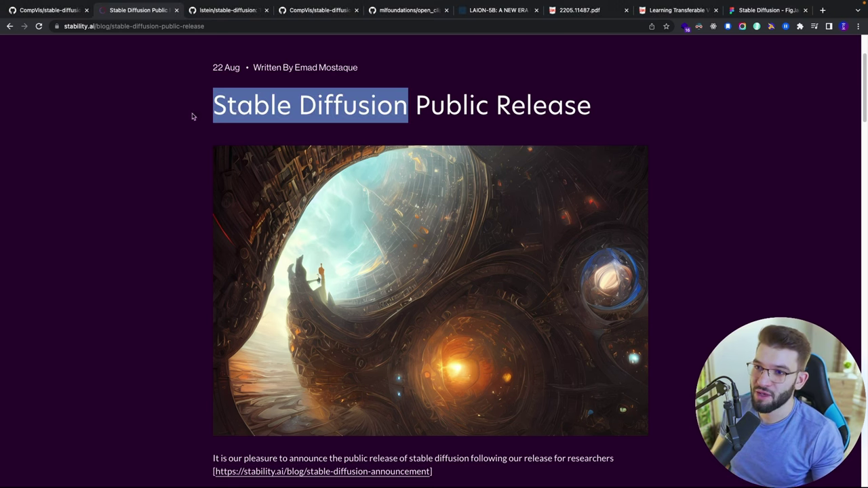
left_click(252, 102)
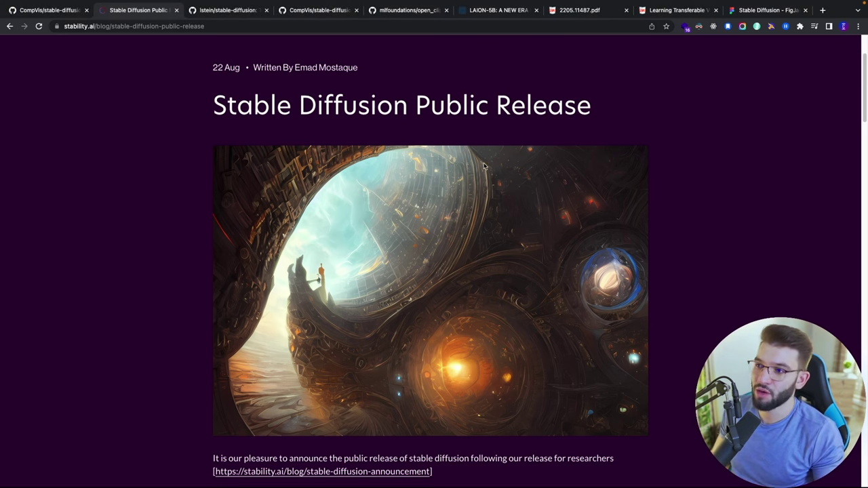
scroll(485, 165, "down", 4)
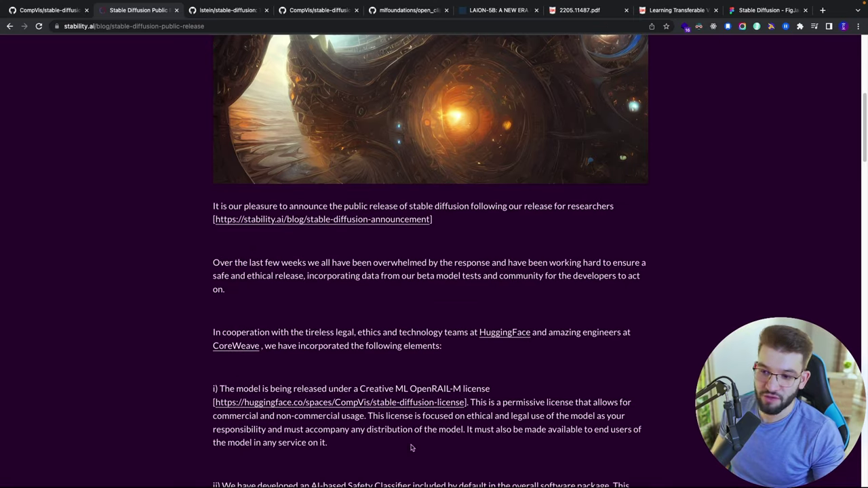
scroll(556, 277, "down", 5)
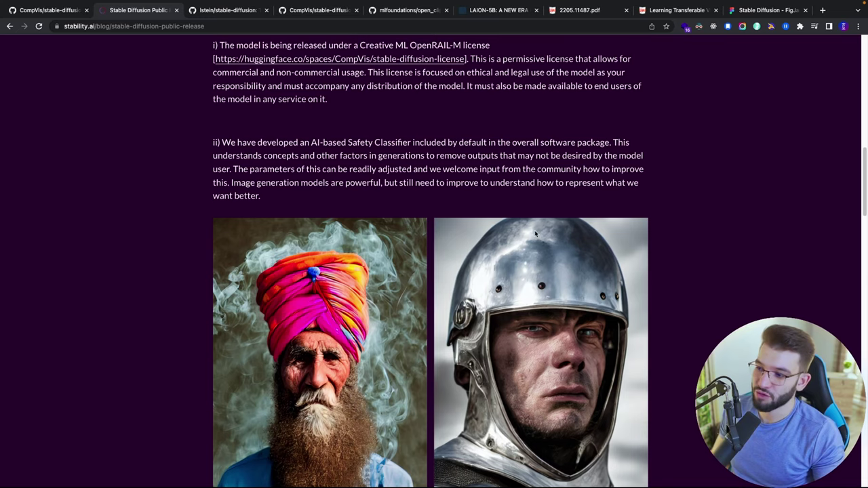
scroll(536, 231, "down", 2)
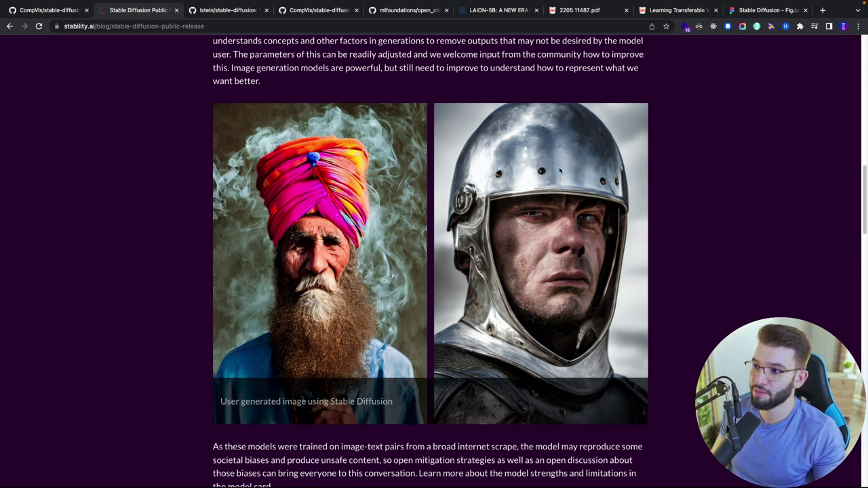
scroll(682, 213, "down", 7)
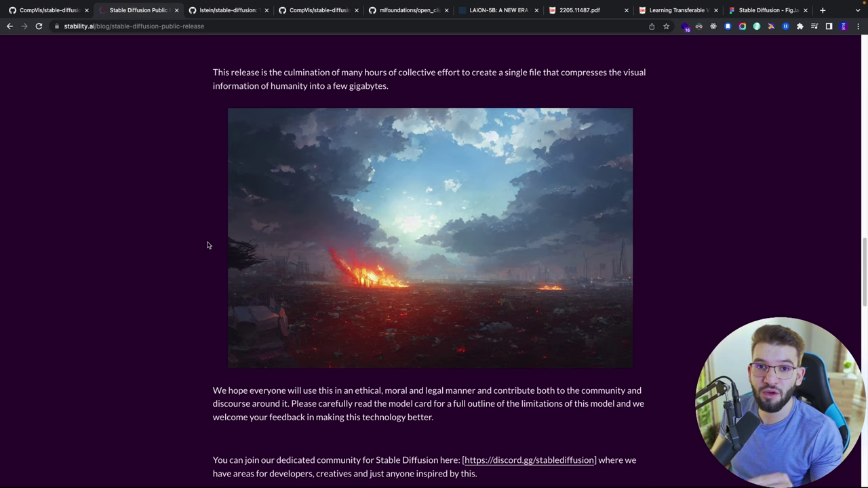
Switch to the CompVis/stable-diffusion GitHub repository and skim its file list and README introduction, requirements and Stable Diffusion v1 section.
key("ctrl+shift+Tab")
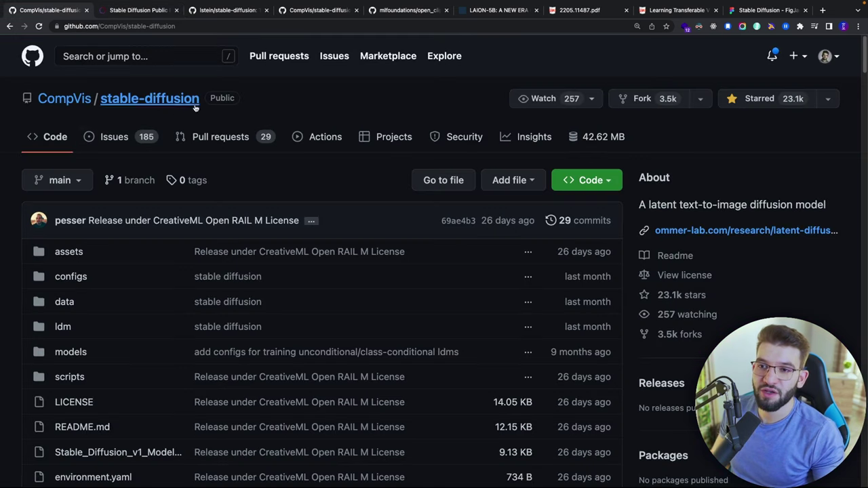
left_click_drag(195, 107, 372, 141)
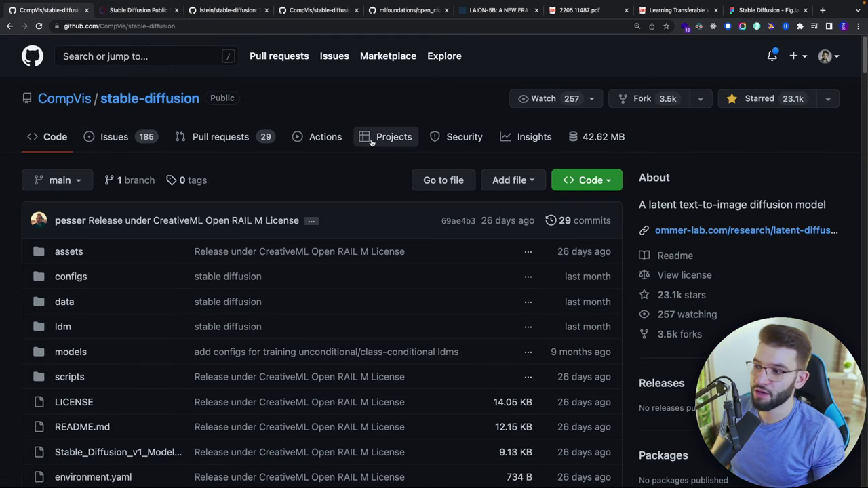
scroll(372, 141, "down", 3)
scroll(428, 171, "up", 3)
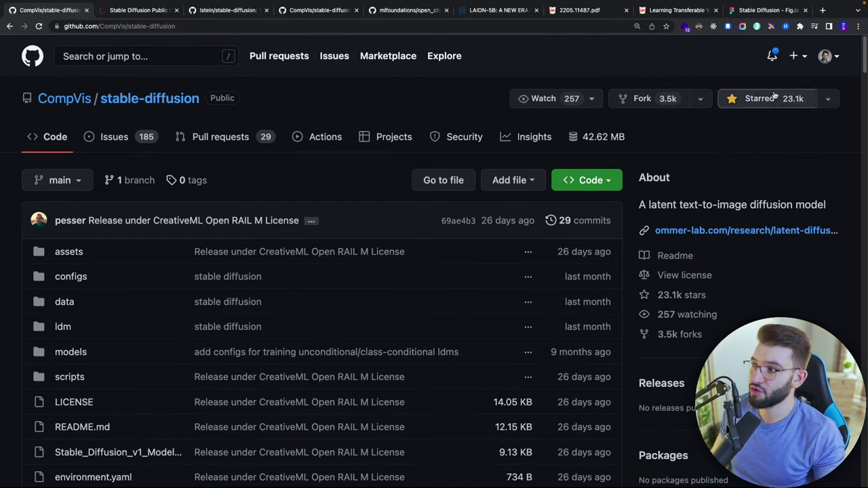
scroll(277, 170, "down", 10)
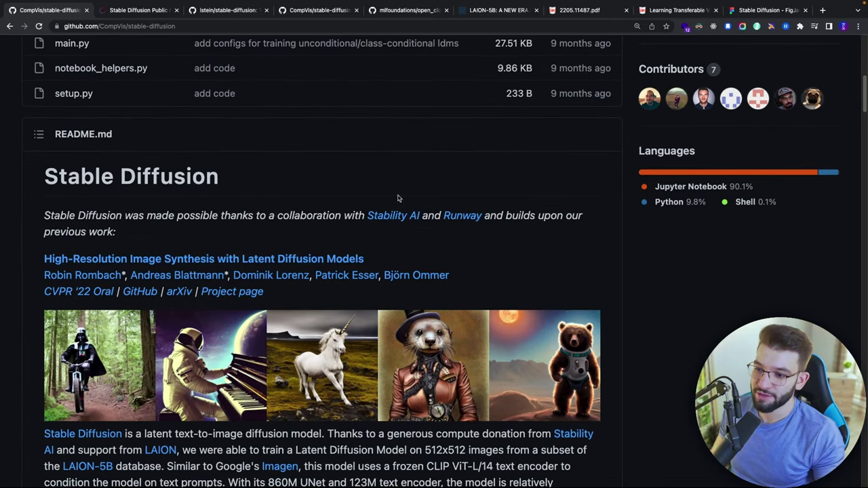
scroll(398, 198, "down", 3)
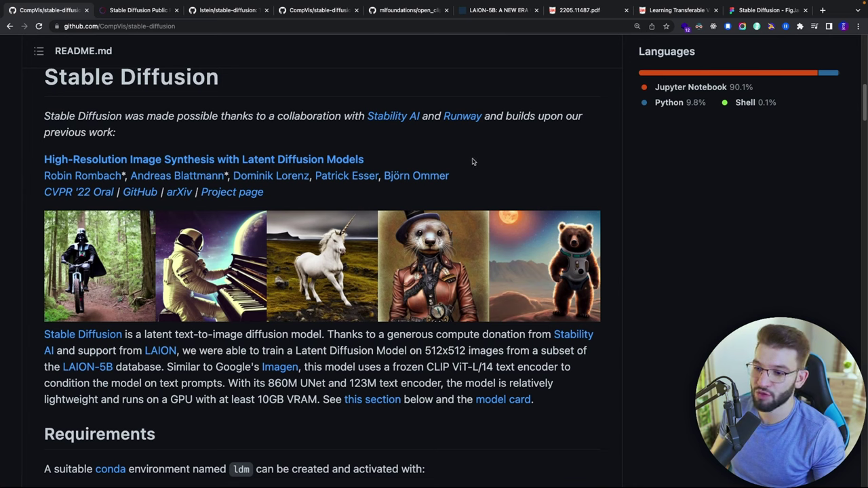
scroll(438, 284, "down", 10)
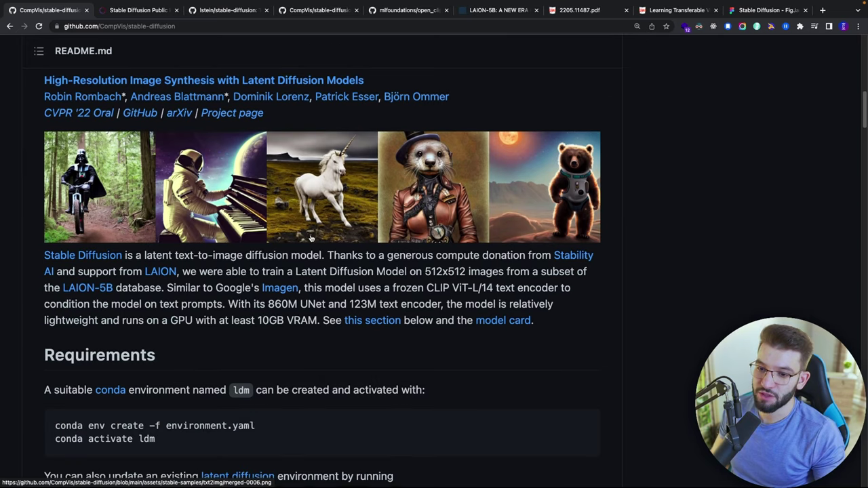
scroll(297, 224, "down", 6)
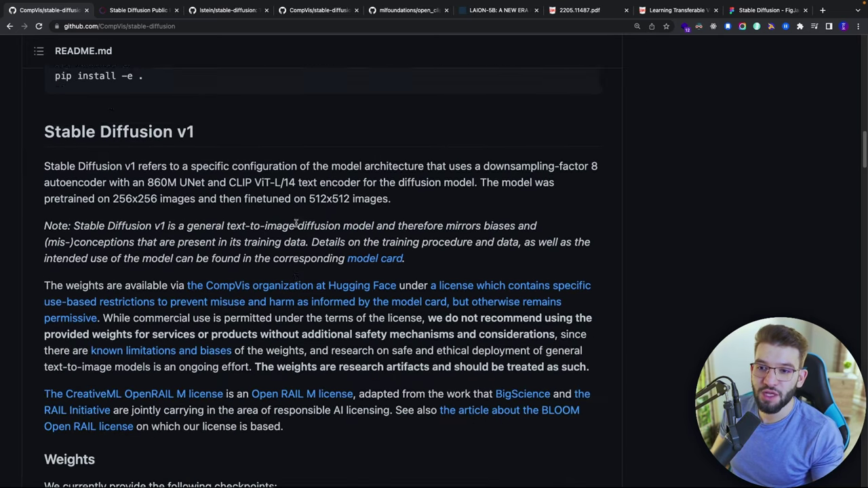
scroll(296, 224, "up", 15)
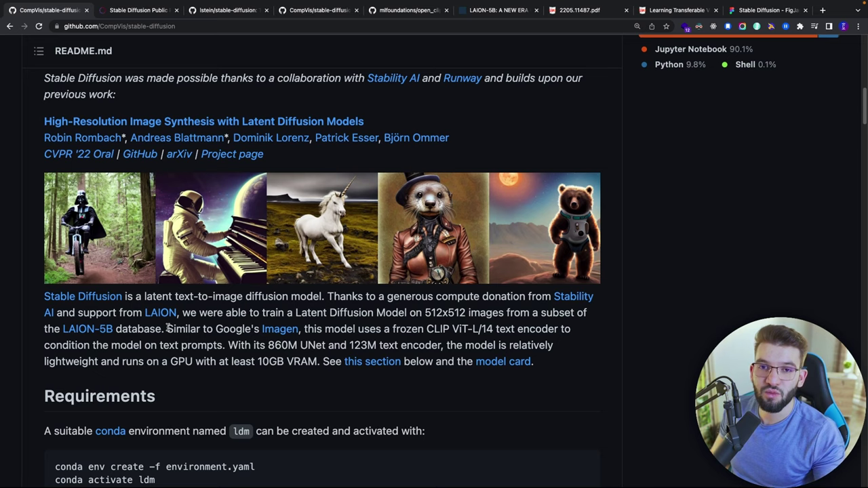
Examine the README's Weights section, highlighting the sd-v1-1.ckpt checkpoint, and the FID vs CLIP Scores chart, and return to the repository's beginning.
scroll(167, 328, "down", 12)
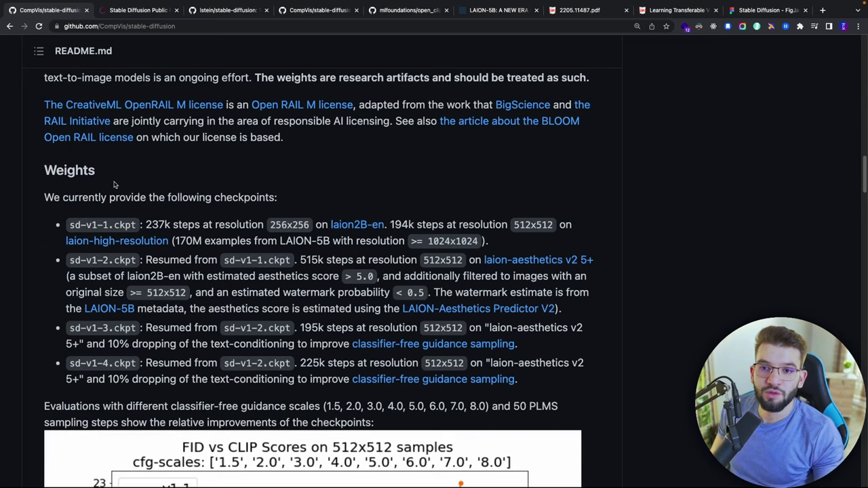
double_click(74, 170)
left_click(100, 168)
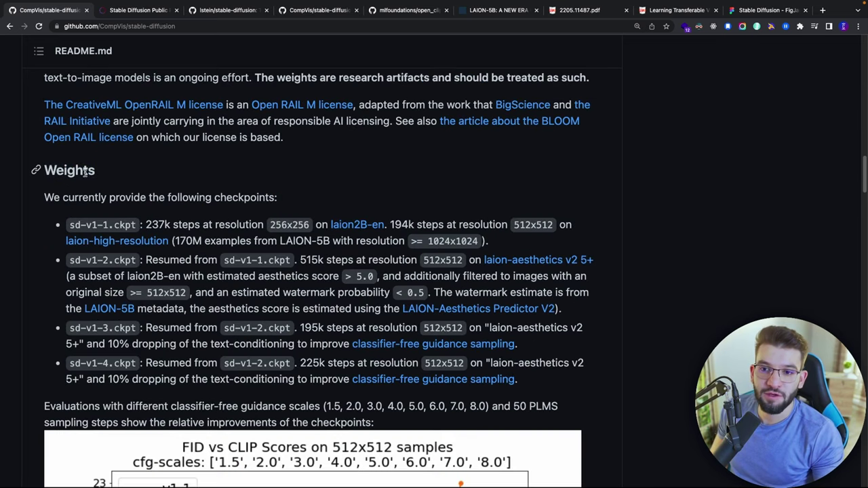
double_click(64, 170)
left_click(225, 171)
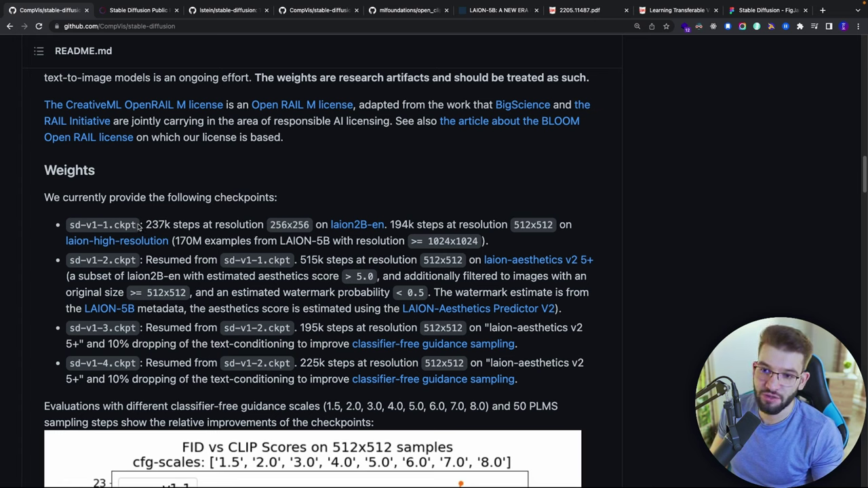
left_click_drag(138, 224, 71, 223)
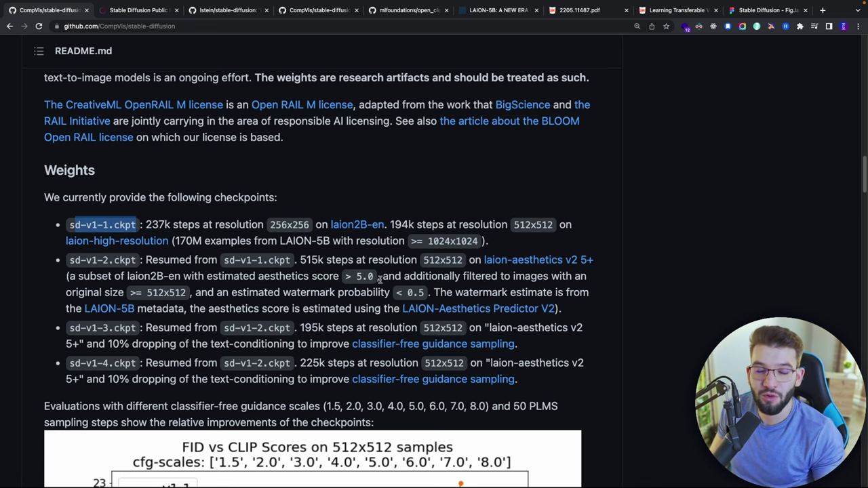
scroll(405, 217, "down", 5)
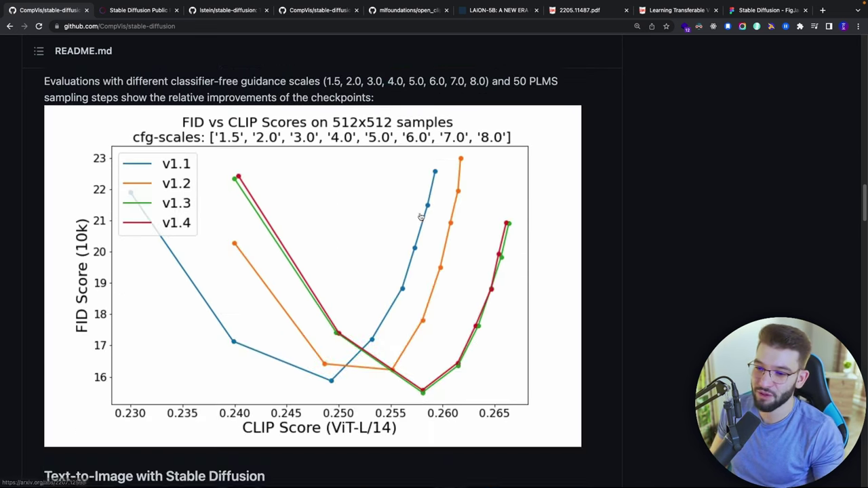
scroll(420, 216, "down", 1)
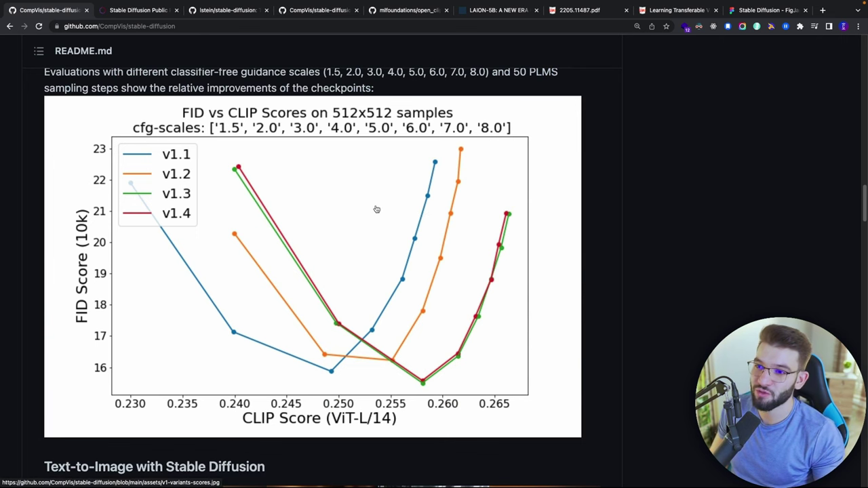
scroll(387, 100, "up", 15)
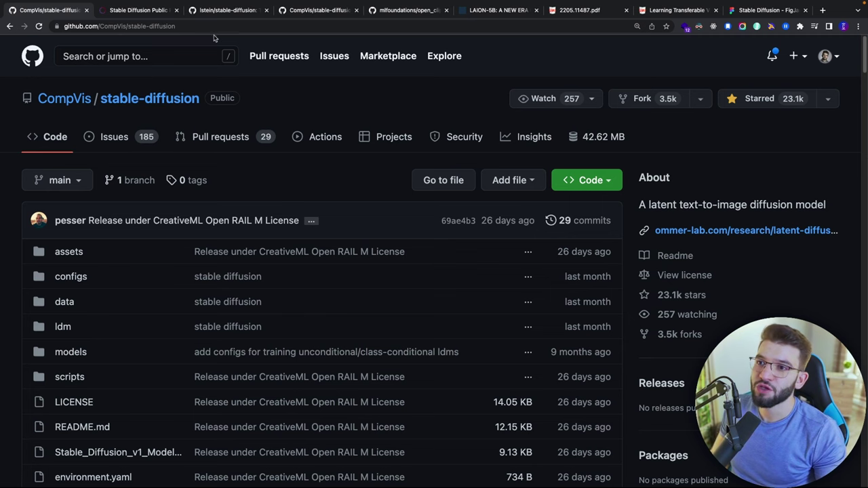
Open the lstein/stable-diffusion fork and read its README introduction, table of contents, installation platforms and hardware requirements.
left_click(216, 11)
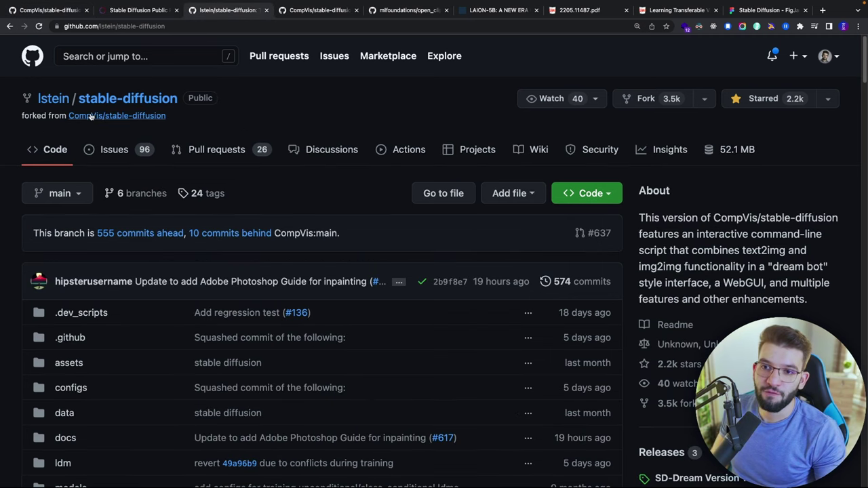
mouse_move(101, 117)
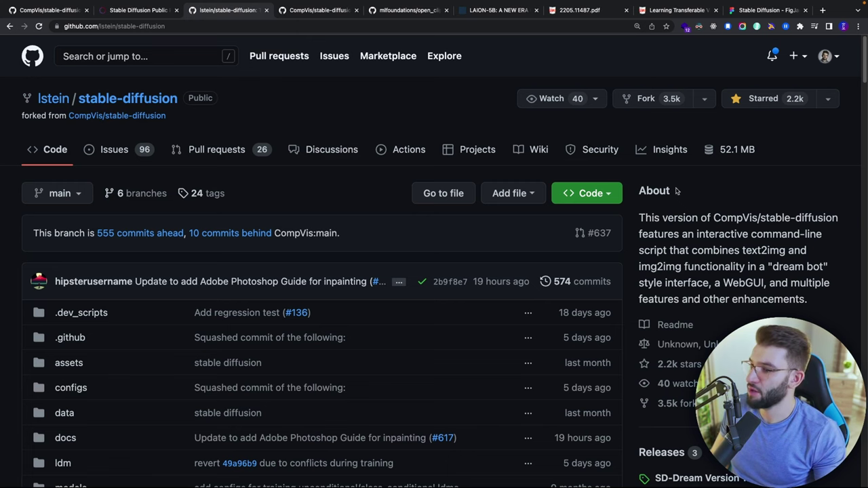
scroll(272, 188, "down", 5)
scroll(200, 174, "down", 10)
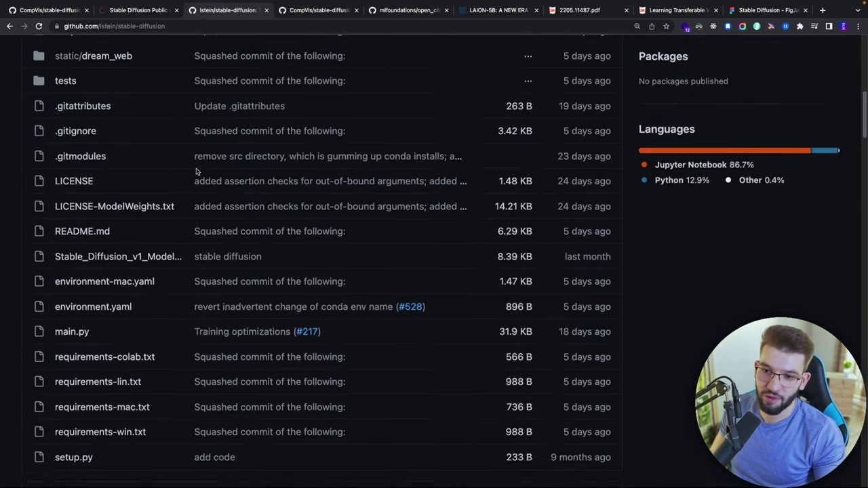
scroll(233, 245, "down", 4)
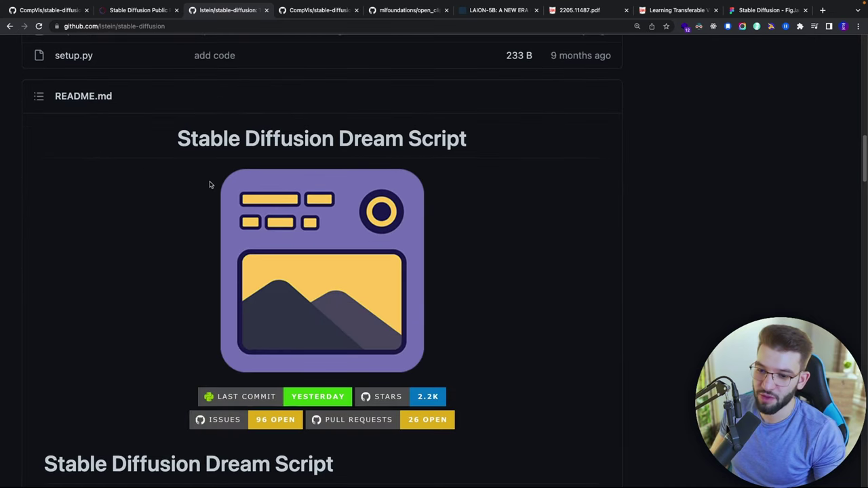
scroll(209, 183, "down", 10)
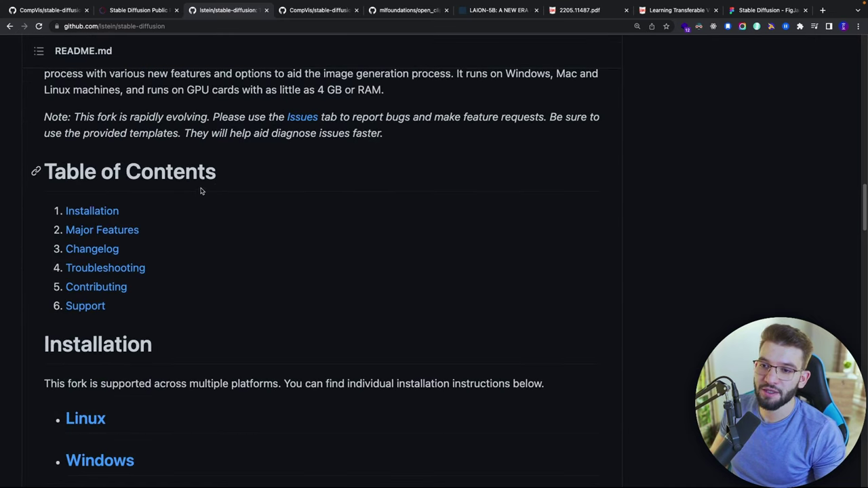
scroll(216, 188, "up", 1)
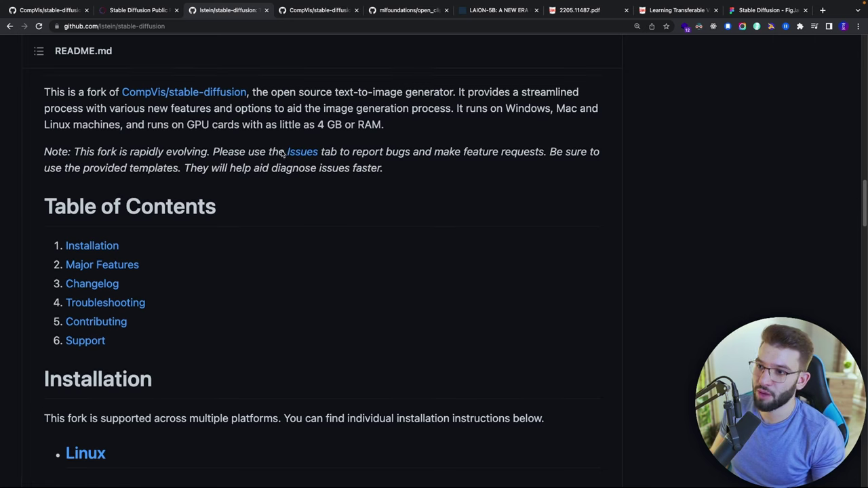
scroll(286, 154, "up", 1)
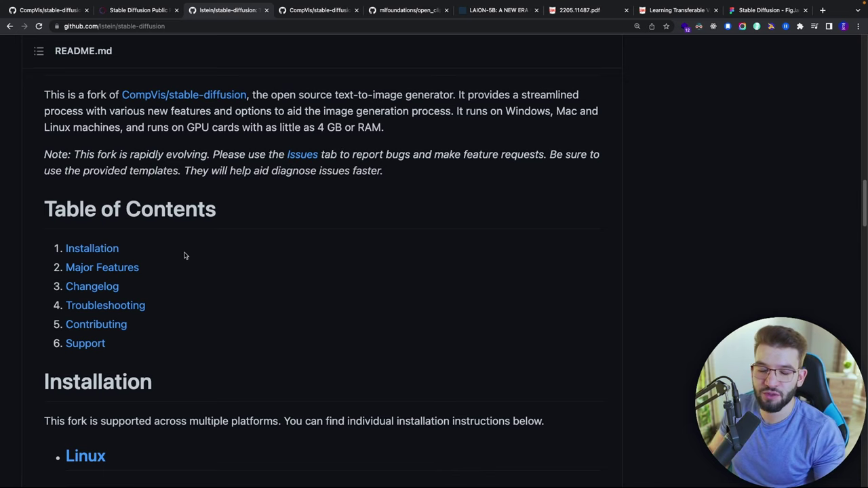
scroll(186, 255, "down", 5)
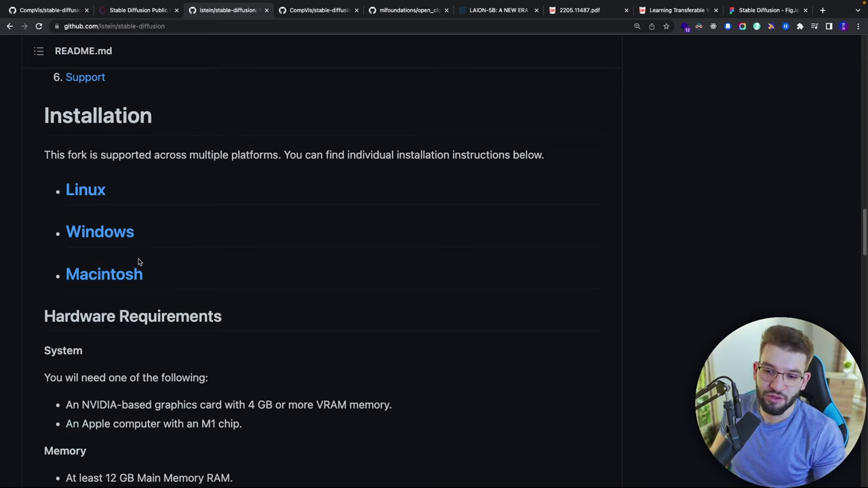
Read the fork's Hardware Requirements section, highlighting the M1 chip and the supported system entries.
scroll(174, 305, "down", 1)
scroll(175, 307, "down", 1)
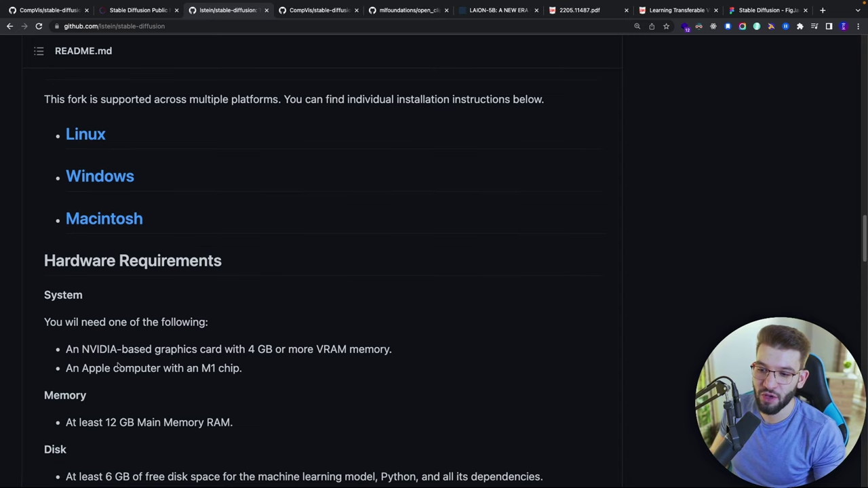
left_click_drag(205, 367, 220, 368)
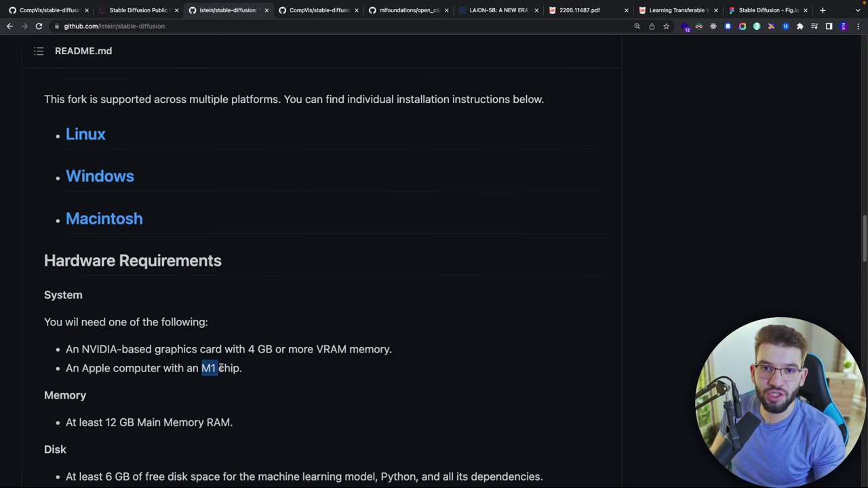
left_click(303, 320)
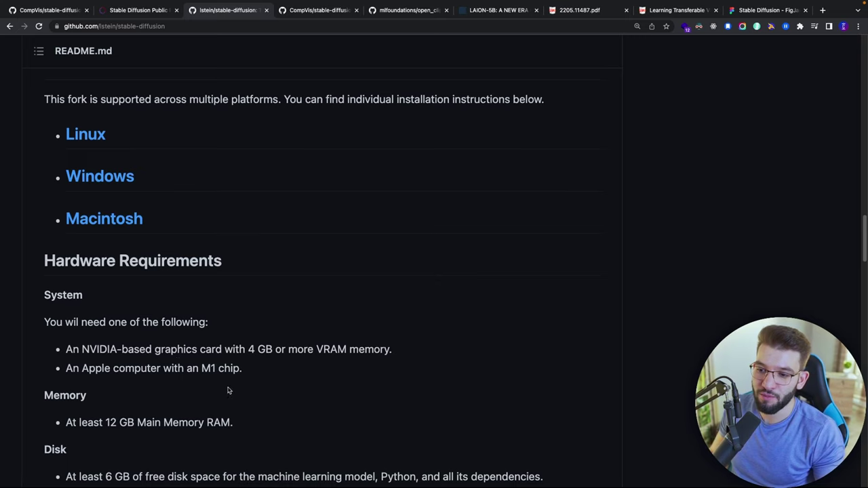
left_click_drag(247, 370, 153, 350)
left_click(161, 361)
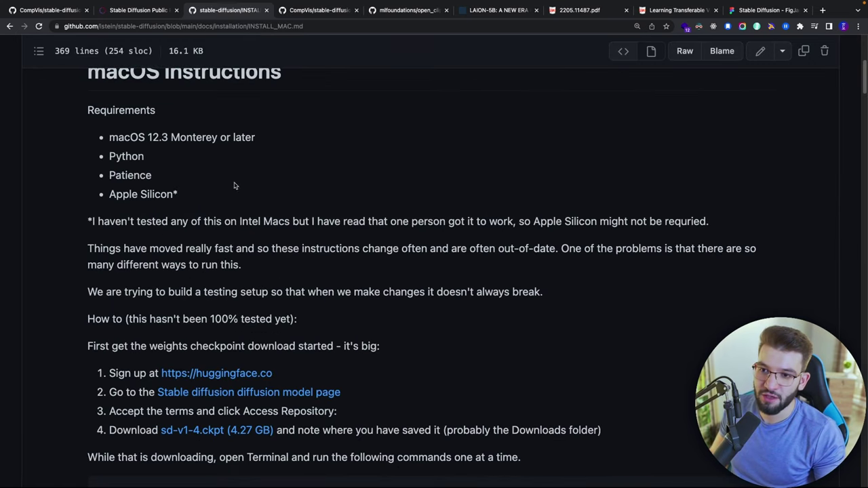
Open the fork's macOS installation instructions and read through the weights download, environment setup, repository cloning and dream.py run commands.
scroll(216, 342, "down", 2)
scroll(215, 342, "down", 5)
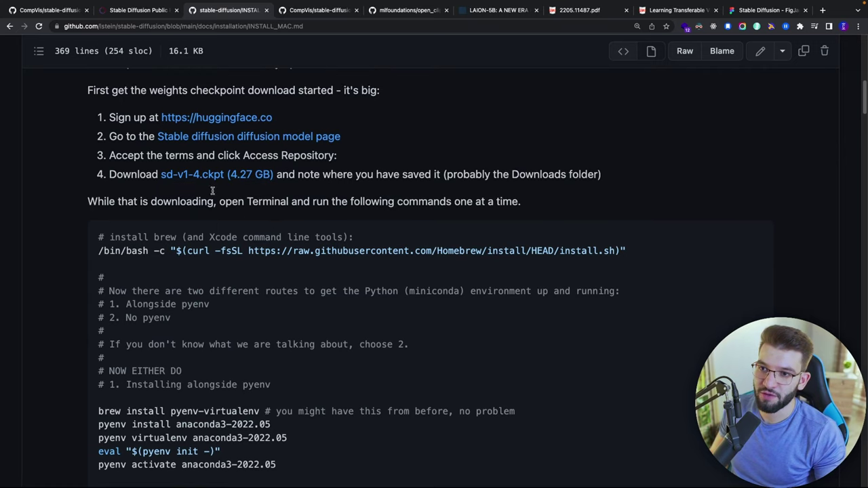
scroll(208, 170, "down", 5)
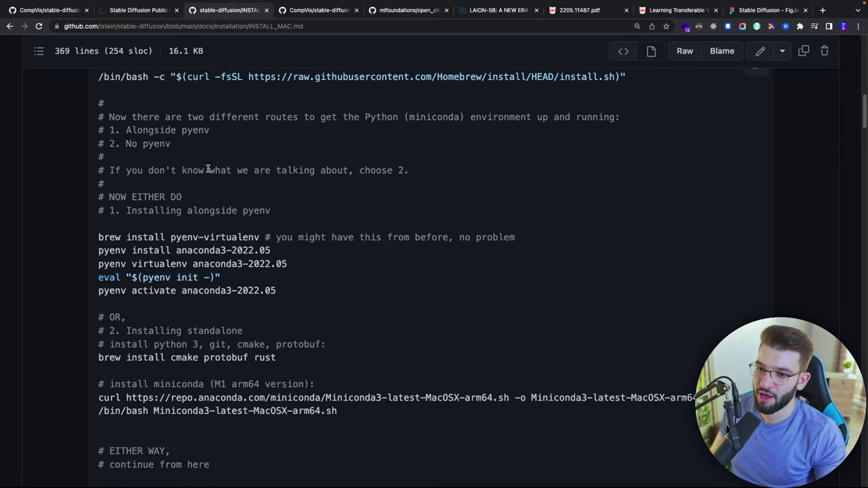
scroll(182, 274, "down", 1)
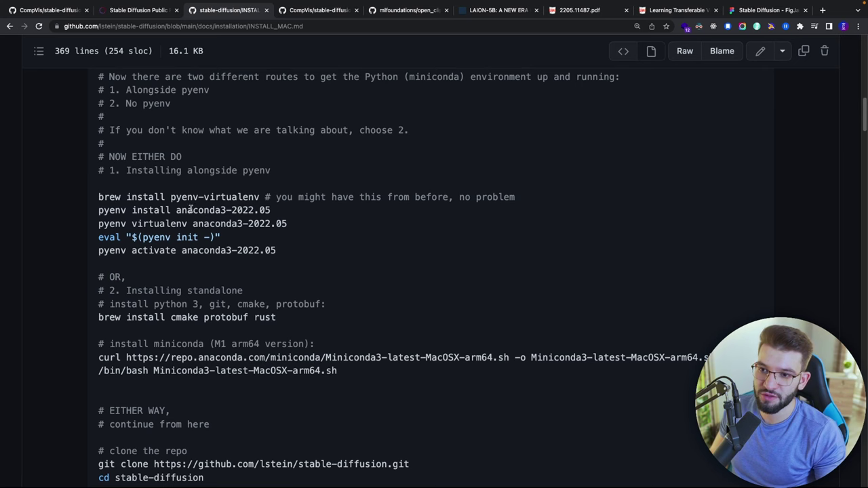
scroll(202, 294, "down", 5)
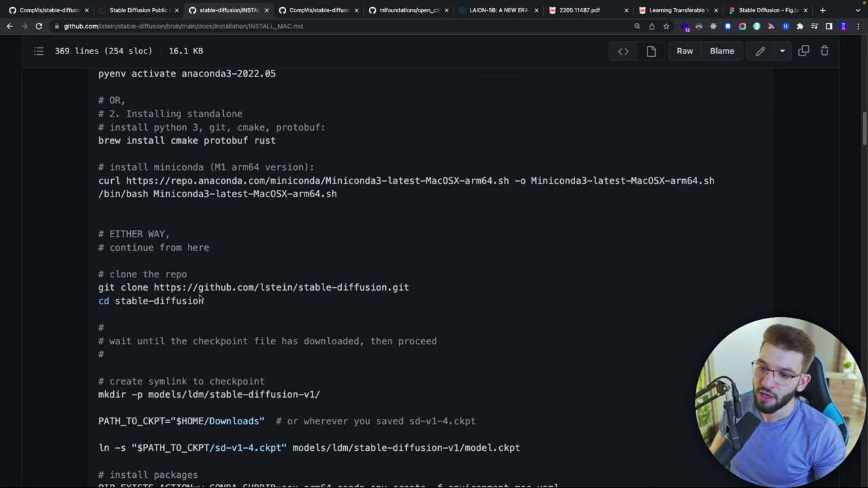
scroll(274, 289, "down", 15)
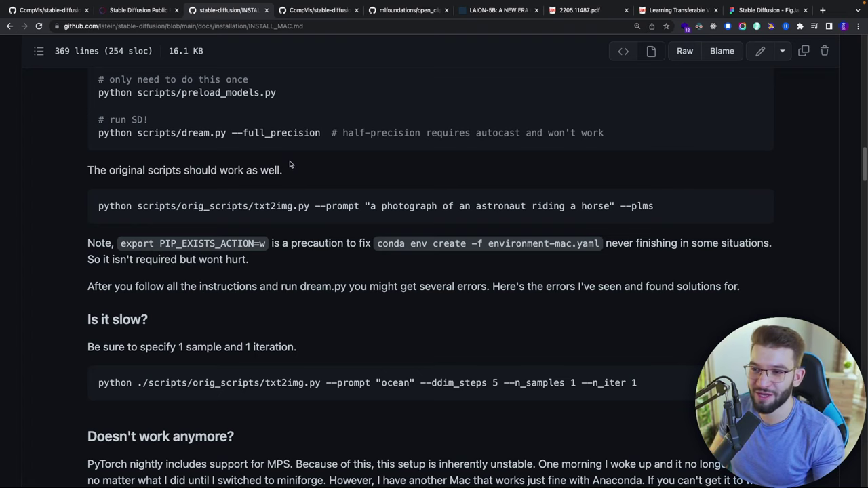
scroll(353, 218, "down", 3)
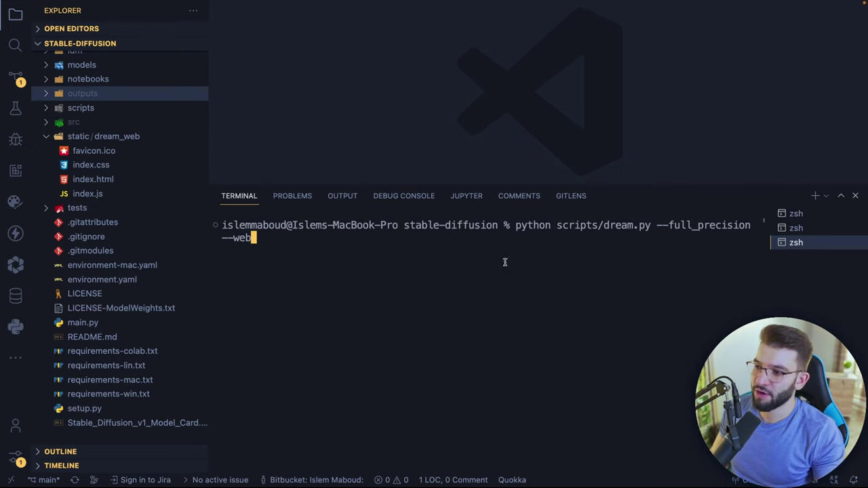
Switch to VS Code and run "python scripts/dream.py --full_precision --web" in the stable-diffusion project's terminal.
left_click_drag(517, 226, 556, 227)
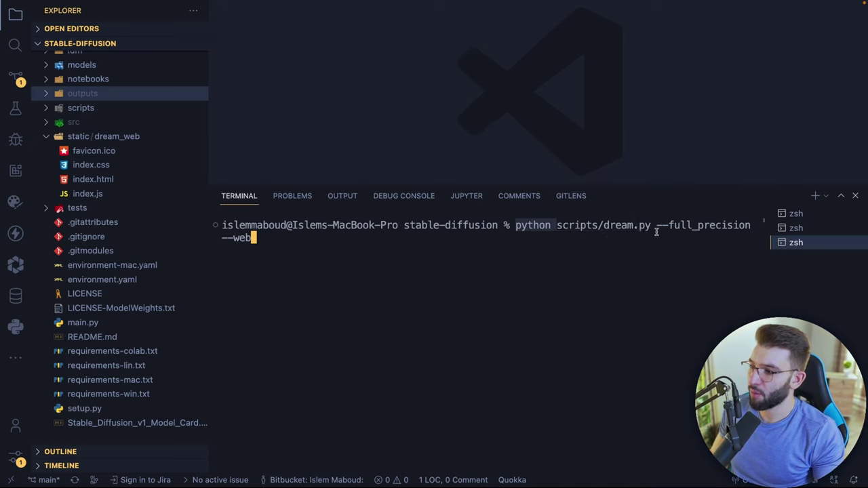
left_click_drag(654, 225, 738, 225)
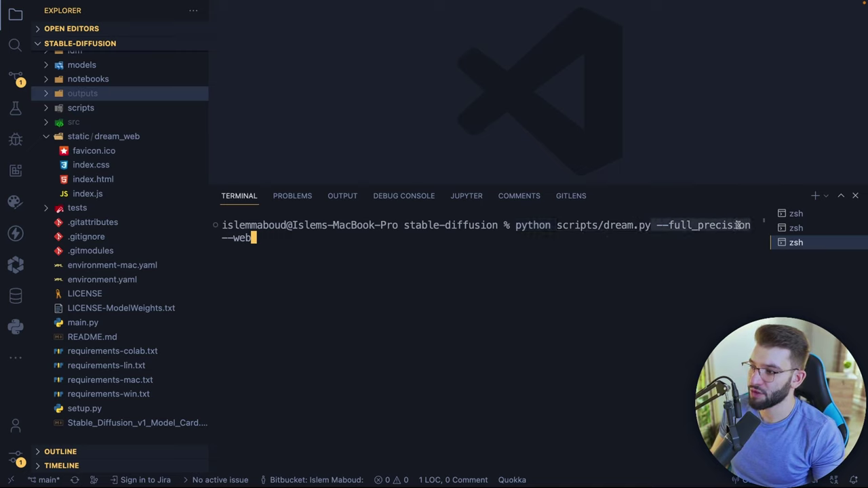
left_click(729, 225)
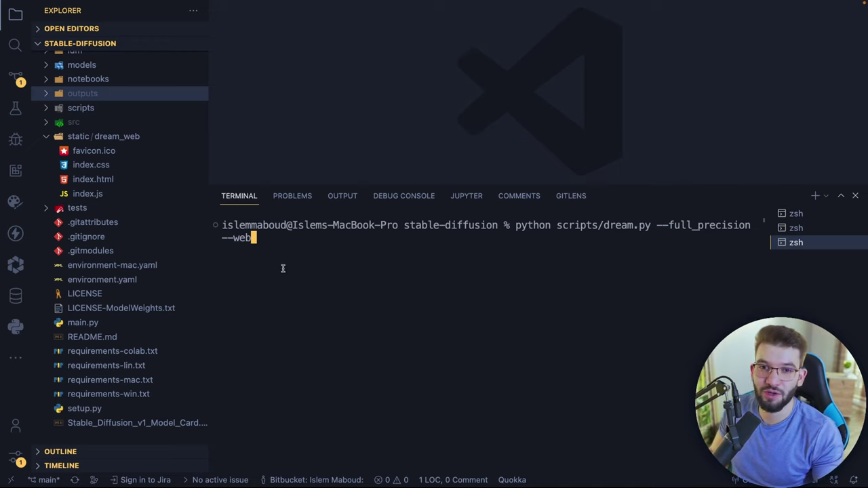
key("Return")
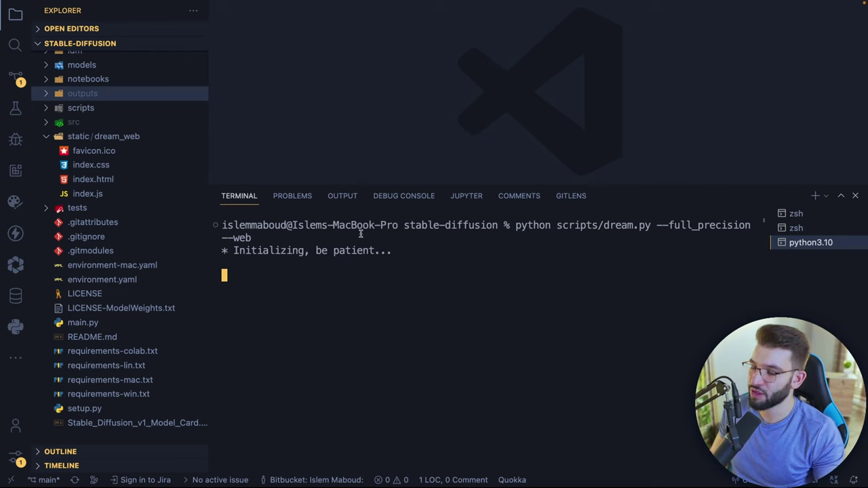
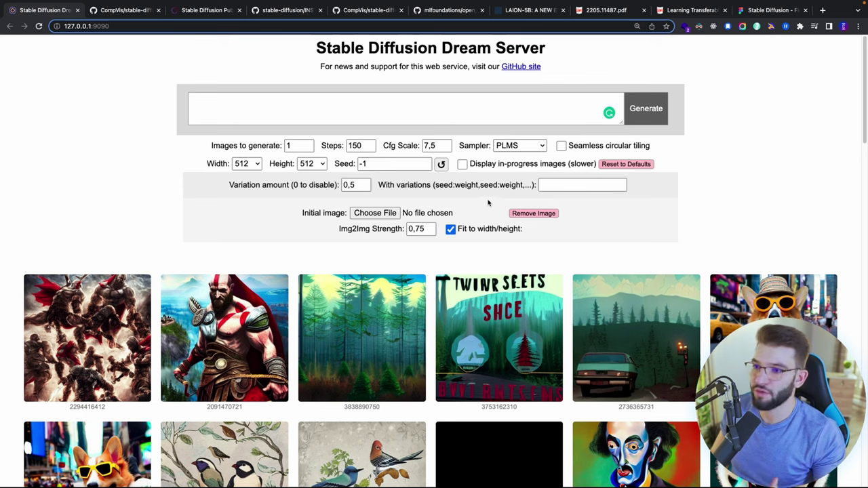
Examine the Stable Diffusion Dream Server's generation settings in the browser, including the steps value and the available width and sampler options.
left_click(362, 163)
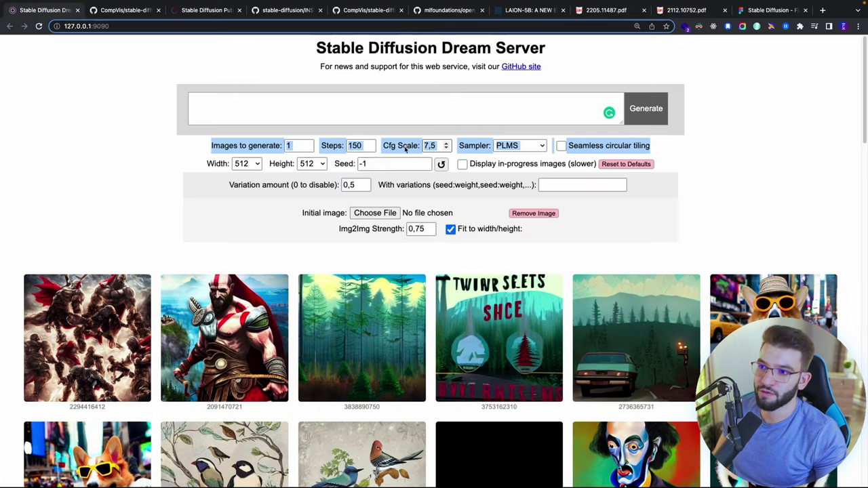
double_click(360, 146)
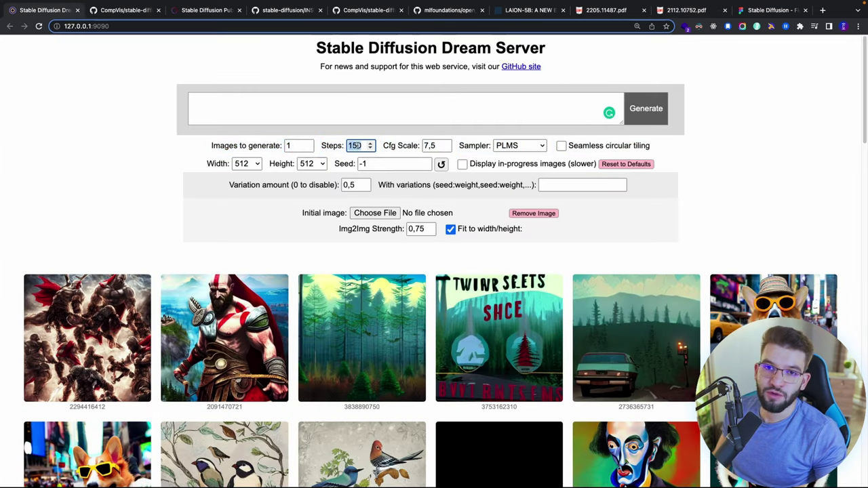
left_click(751, 124)
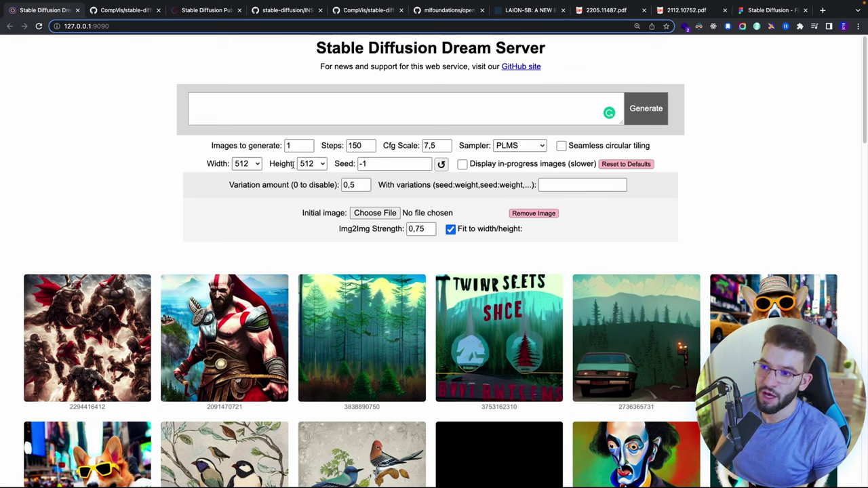
left_click(249, 164)
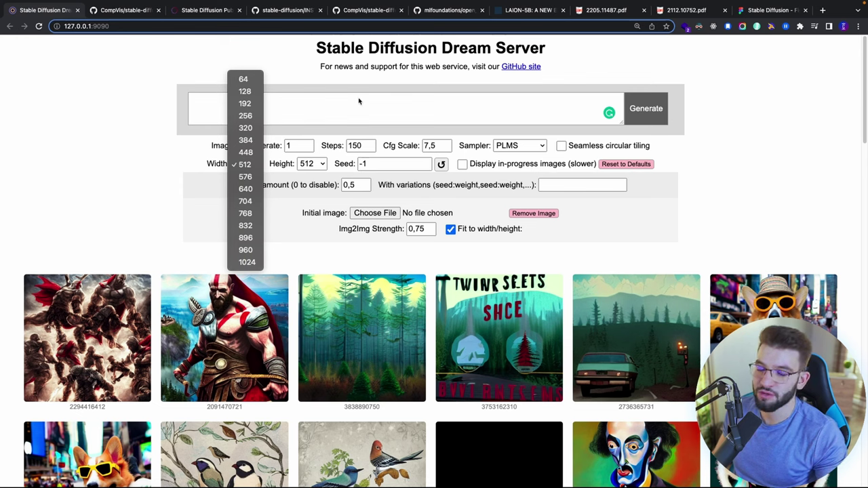
left_click(726, 124)
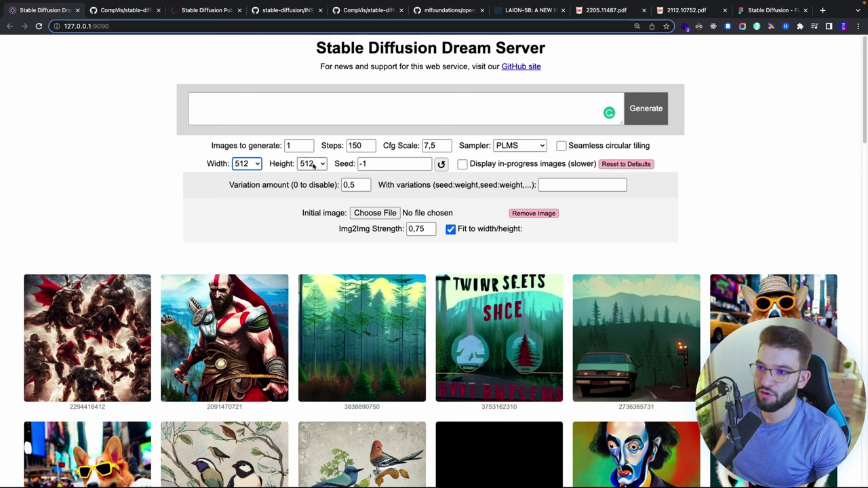
left_click(521, 146)
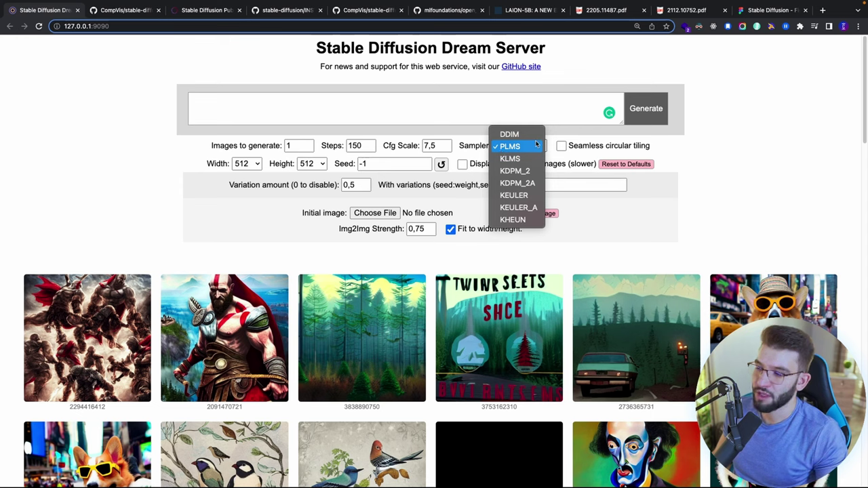
left_click(532, 147)
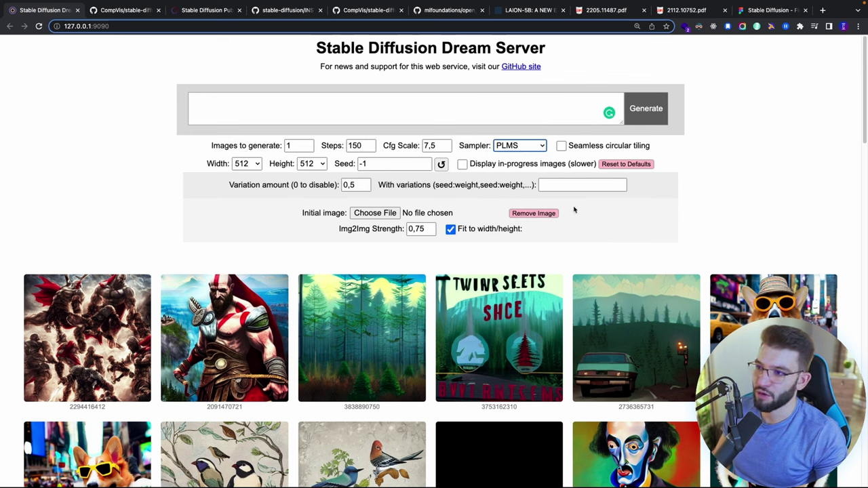
left_click(330, 103)
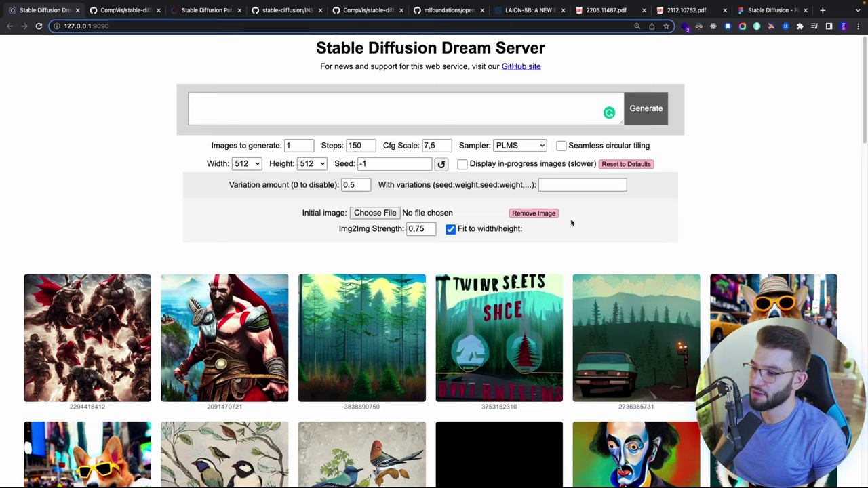
Browse the gallery of previously generated images through its last row and return to the prompt form.
scroll(244, 234, "down", 2)
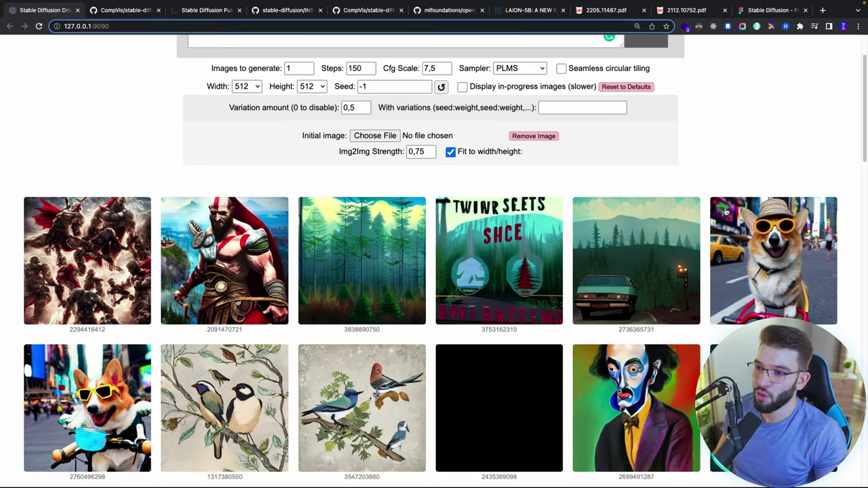
scroll(329, 227, "up", 2)
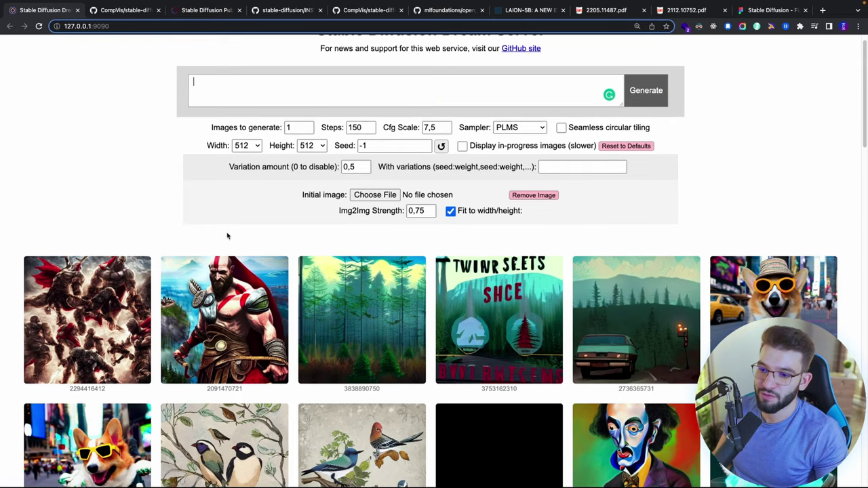
scroll(228, 236, "down", 2)
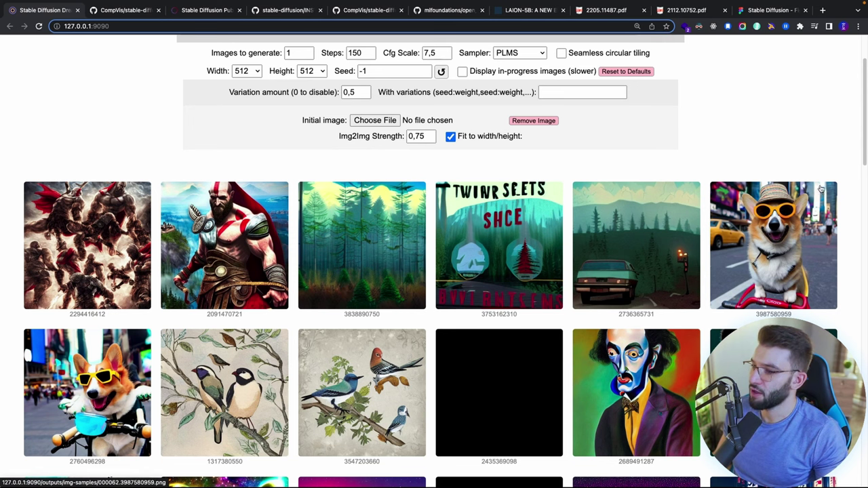
scroll(92, 372, "down", 1)
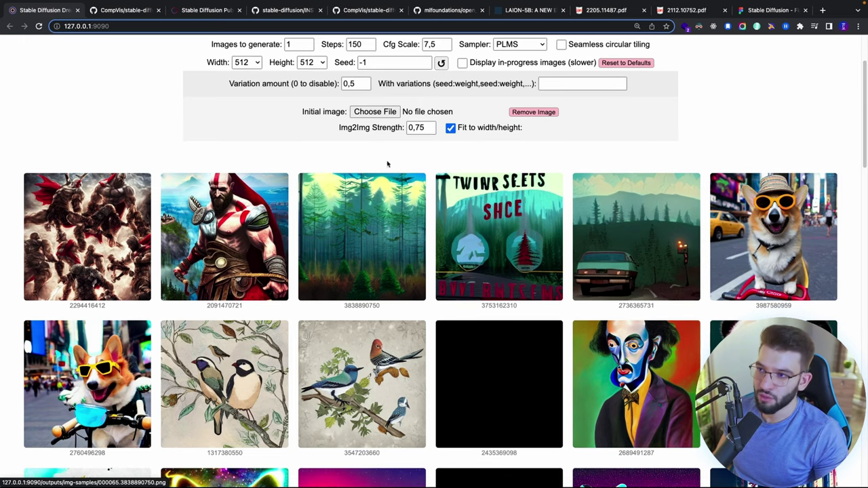
scroll(204, 243, "down", 5)
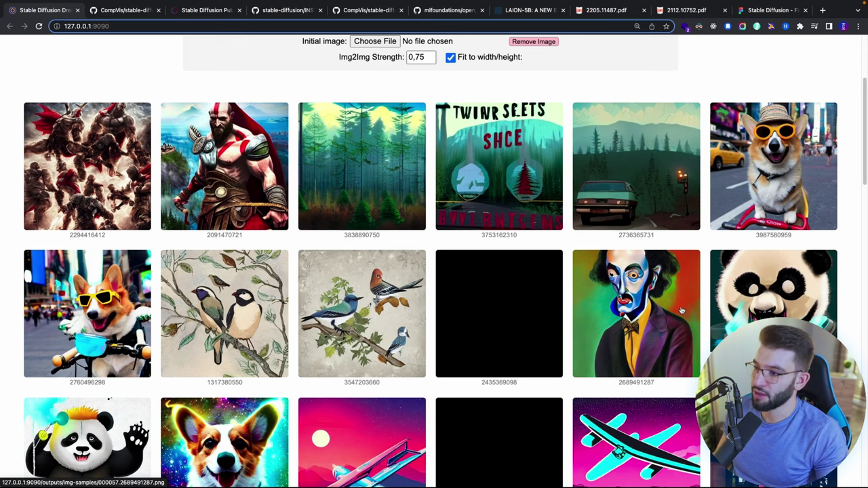
scroll(482, 254, "down", 5)
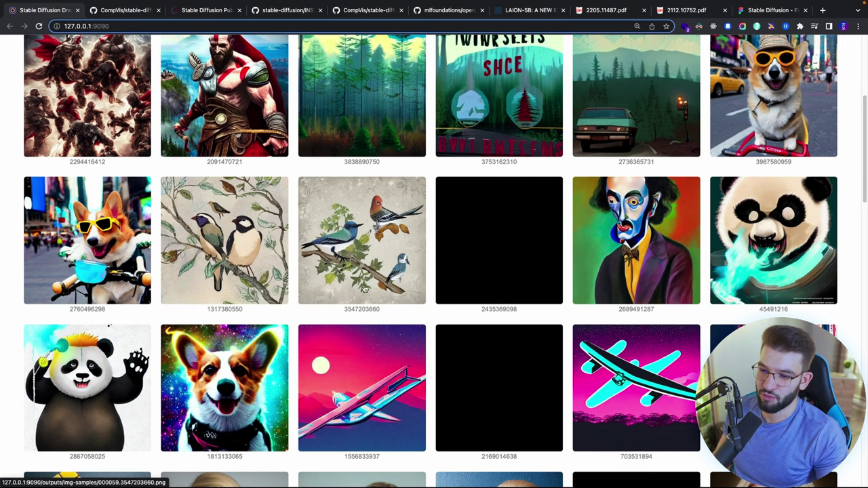
scroll(364, 290, "down", 10)
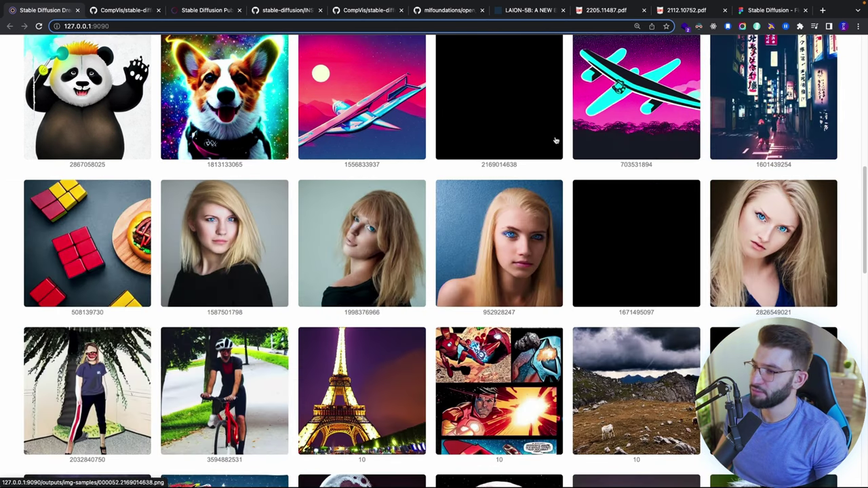
scroll(140, 287, "down", 3)
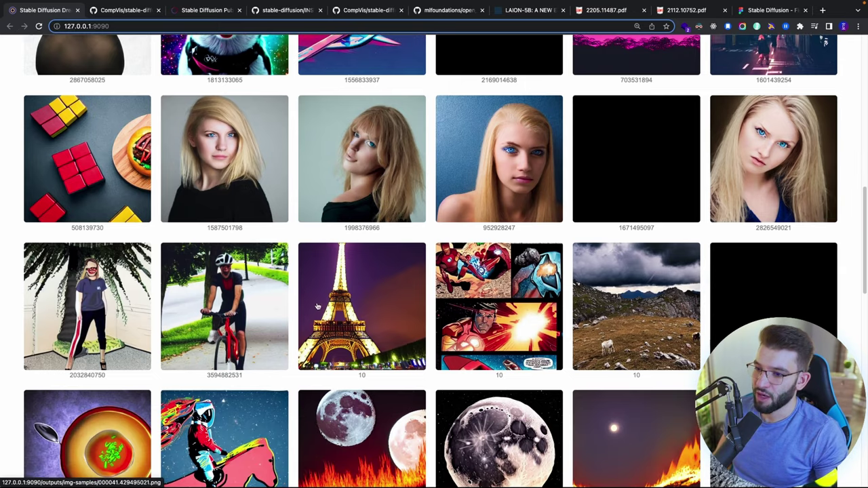
scroll(383, 290, "down", 20)
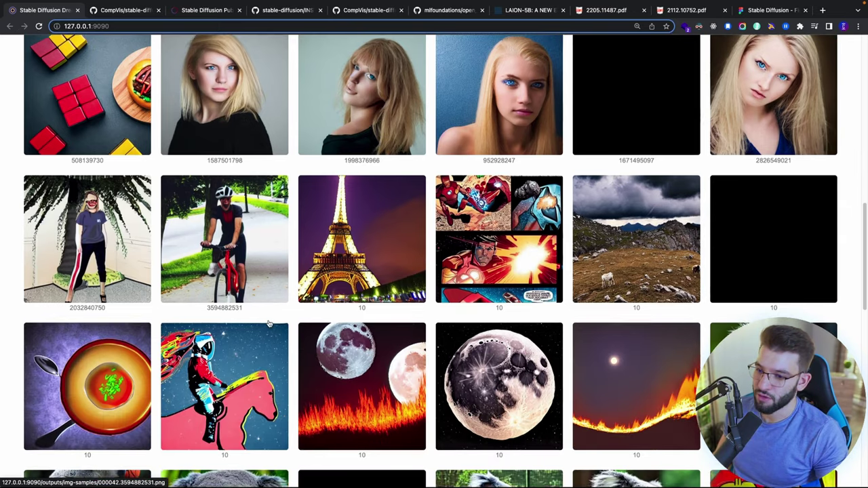
scroll(290, 314, "down", 2)
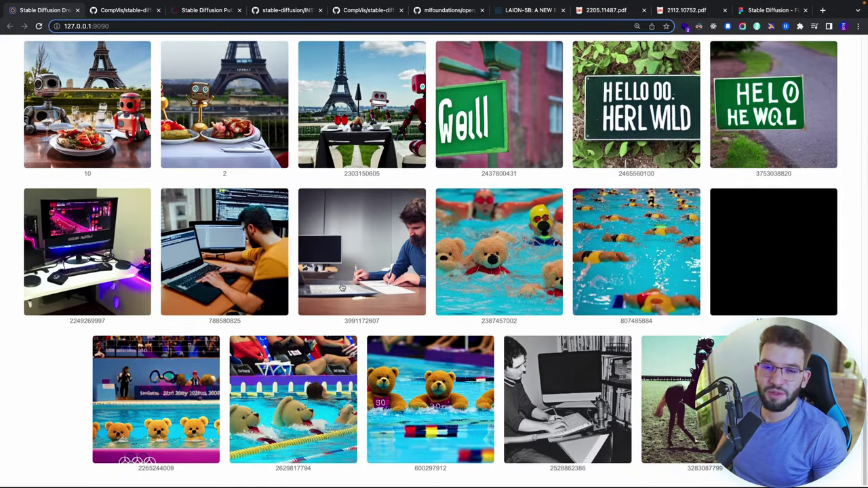
scroll(352, 289, "up", 12)
scroll(352, 289, "up", 10)
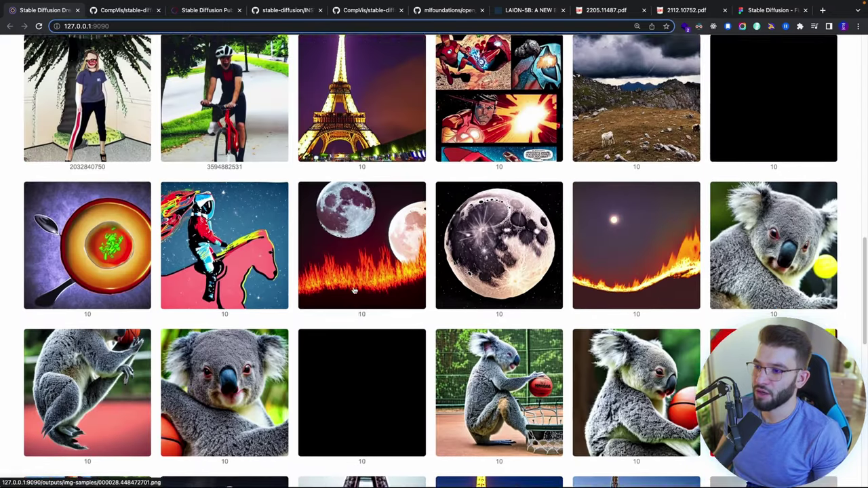
scroll(360, 291, "up", 10)
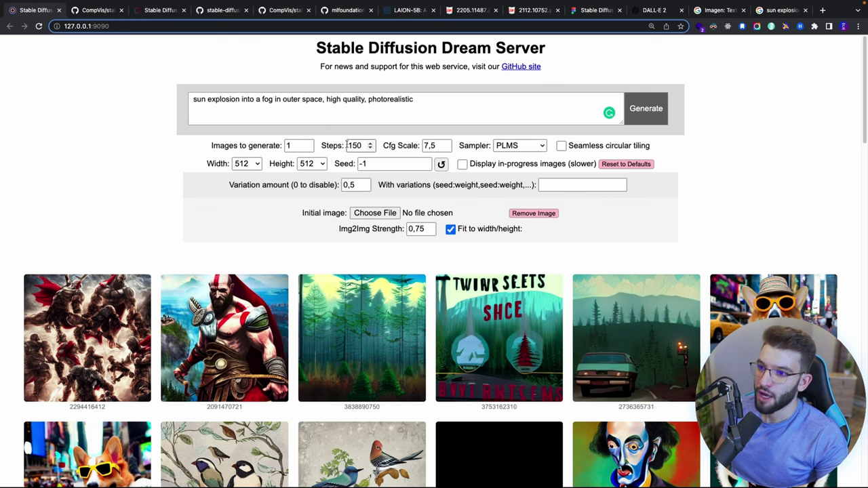
Set the seed to 200 and generate one image from the existing sun explosion prompt, keeping 150 steps.
left_click_drag(364, 145, 348, 145)
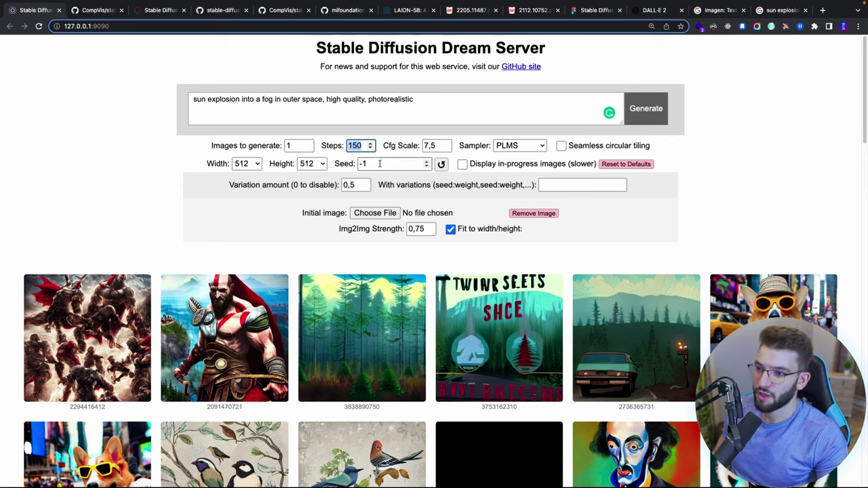
left_click_drag(387, 163, 361, 164)
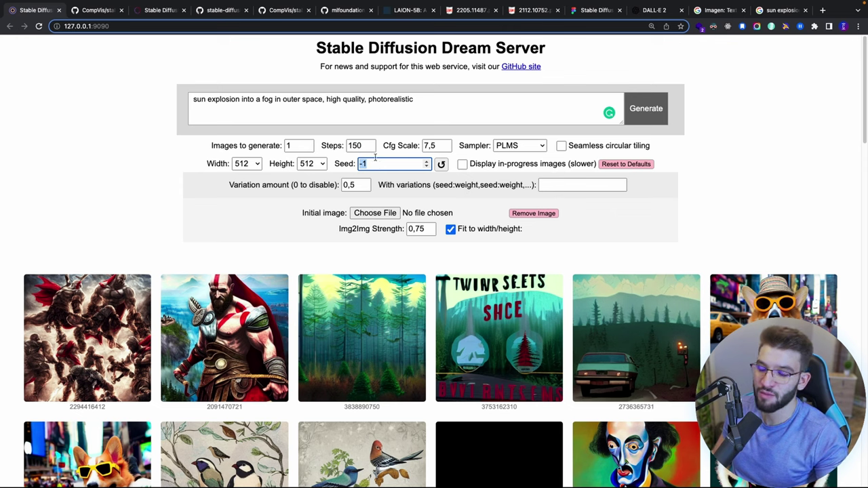
type("200")
left_click(661, 203)
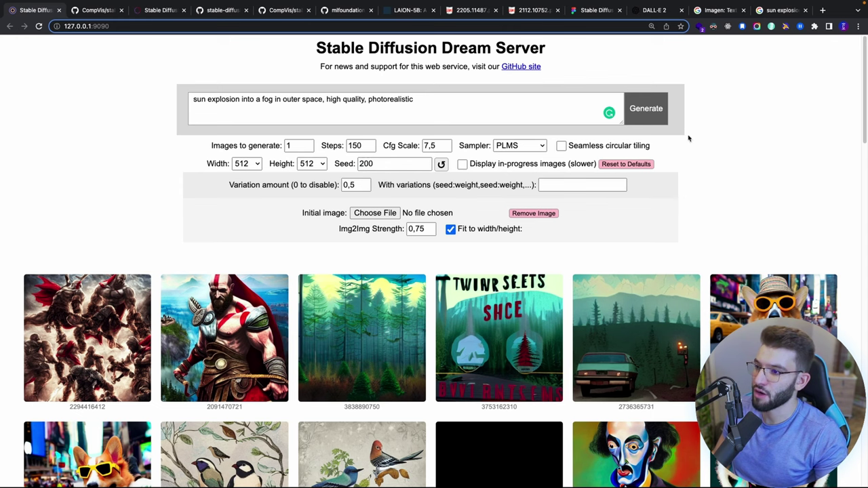
left_click(655, 114)
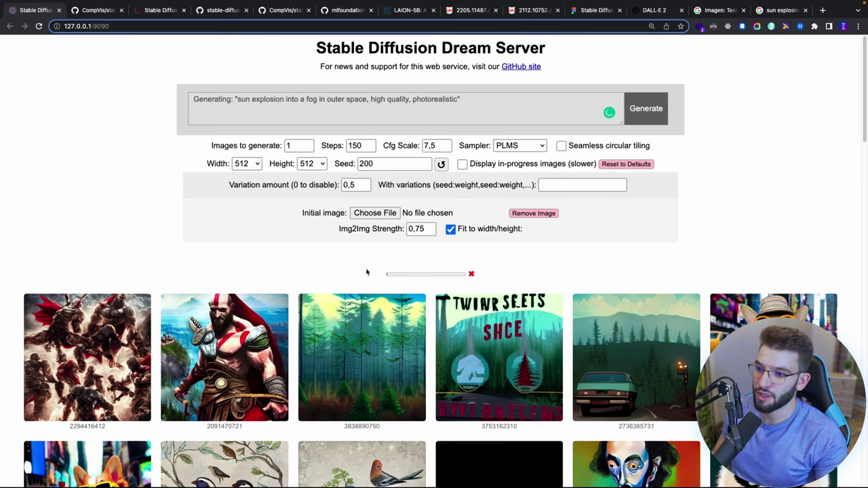
Check the generation progress in VS Code's terminal and view the finished sun explosion image on its own in the browser, closing it after inspection.
key("super+Tab")
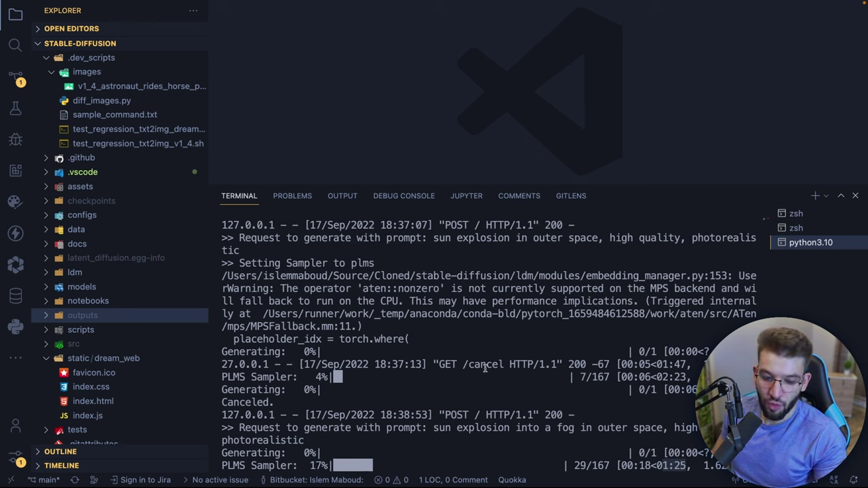
key("super+Tab")
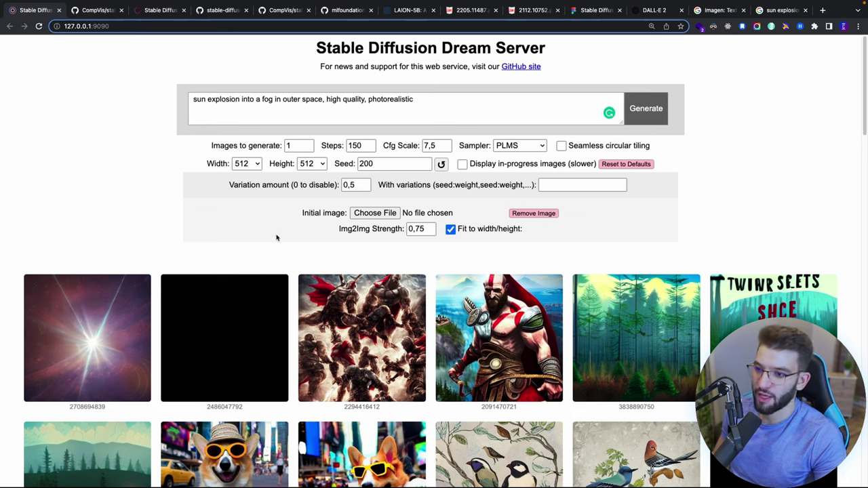
left_click(99, 353)
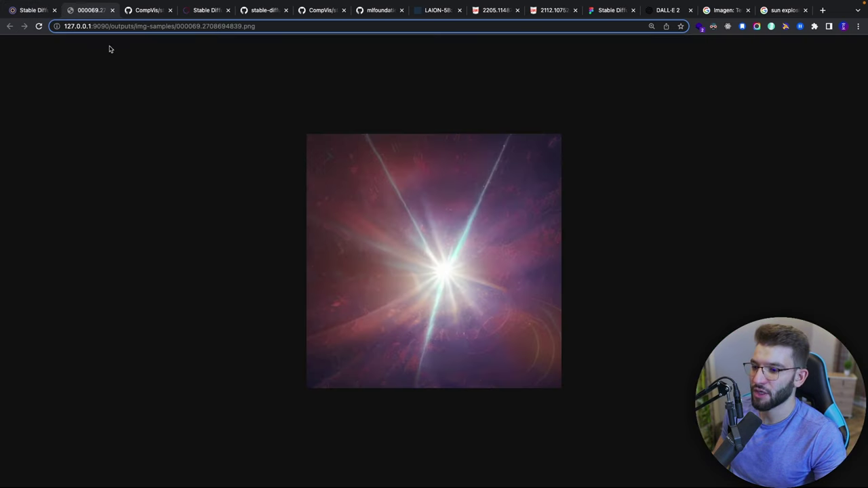
left_click(112, 10)
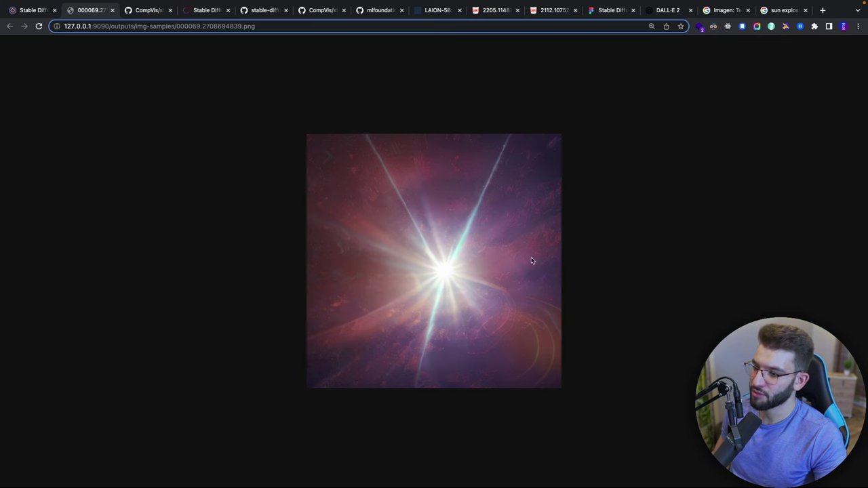
left_click(112, 11)
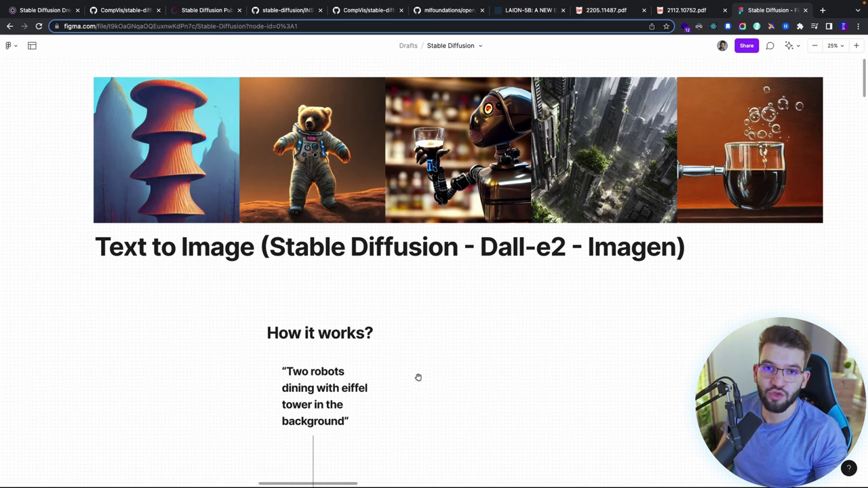
Examine the Figma board's "How it works?" diagram from the example prompt through text encoding to CLIP image similarity.
scroll(412, 366, "down", 2)
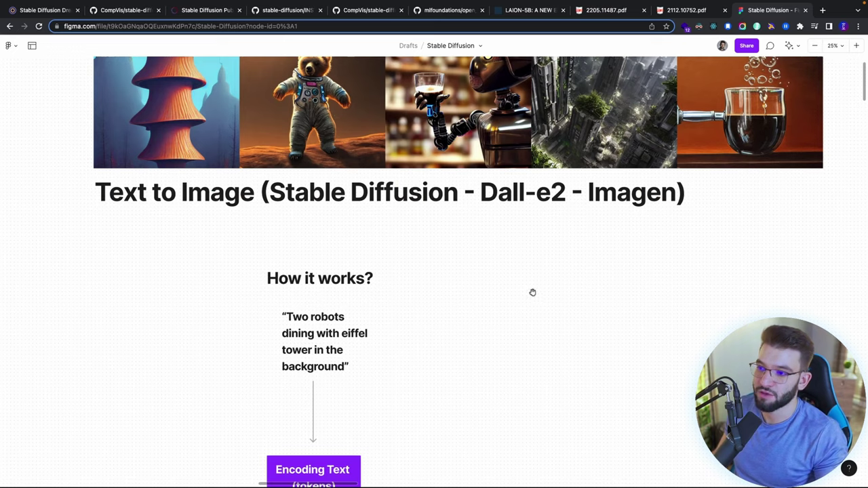
scroll(533, 293, "up", 2)
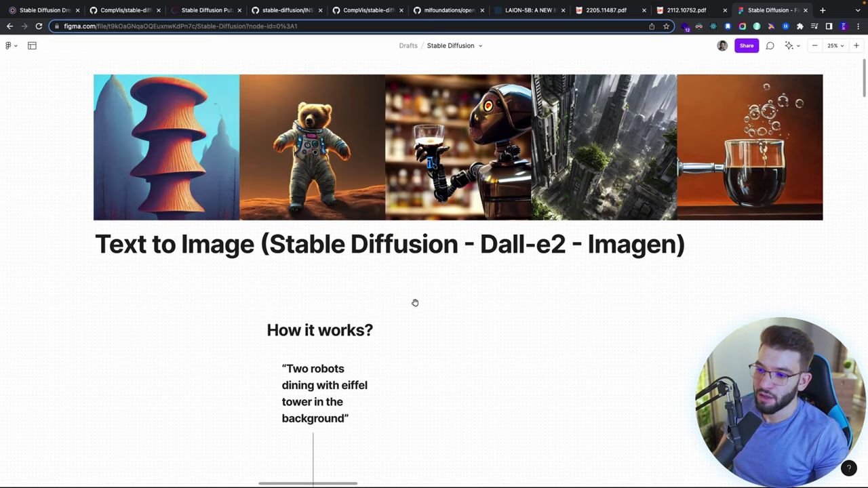
scroll(414, 302, "down", 3)
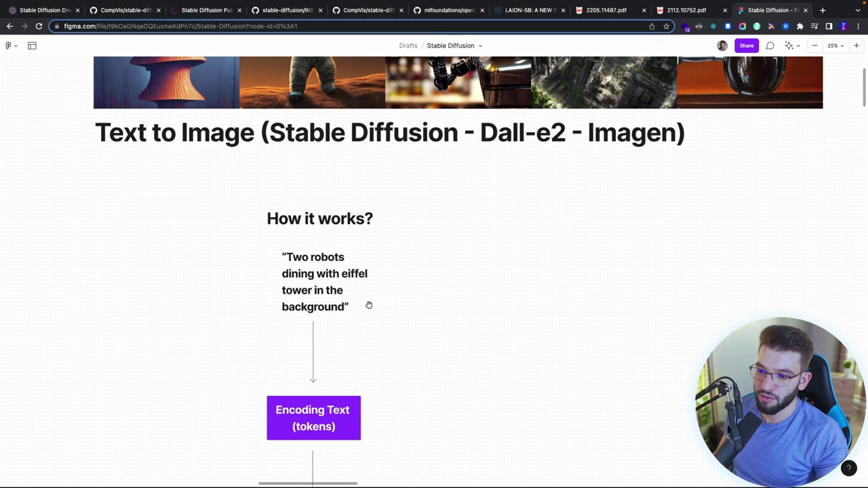
scroll(395, 294, "down", 2)
scroll(434, 268, "down", 3)
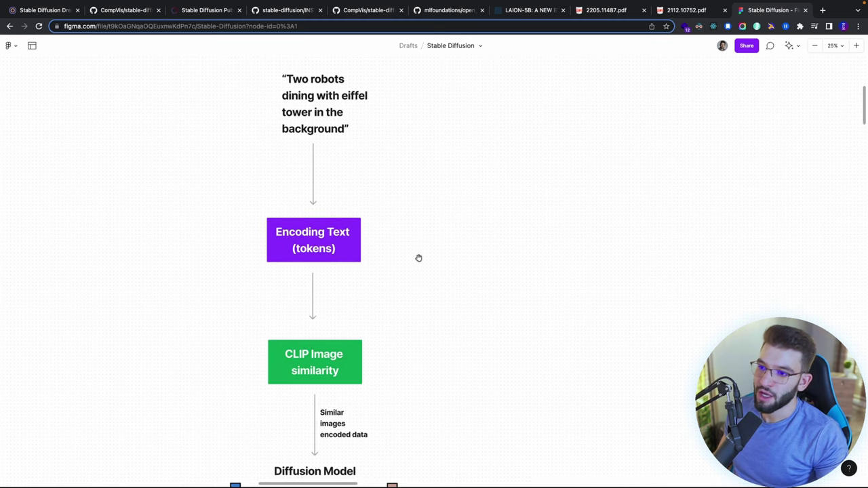
scroll(296, 249, "up", 3)
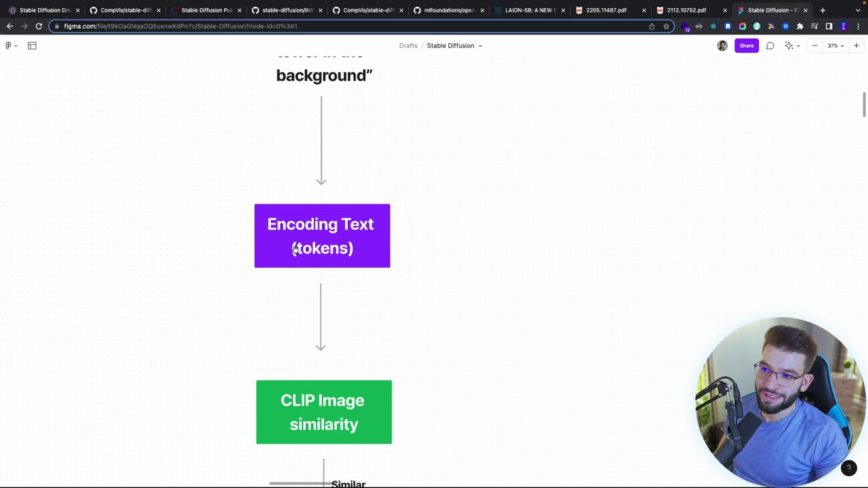